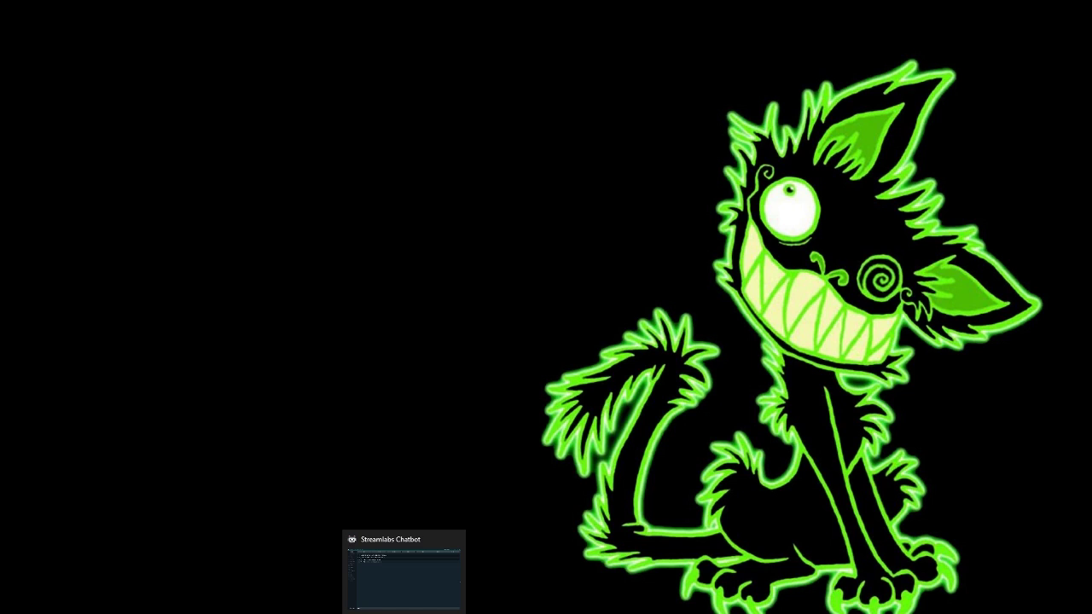
Step: Bring up Streamlabs Chatbot from its taskbar preview
click(403, 612)
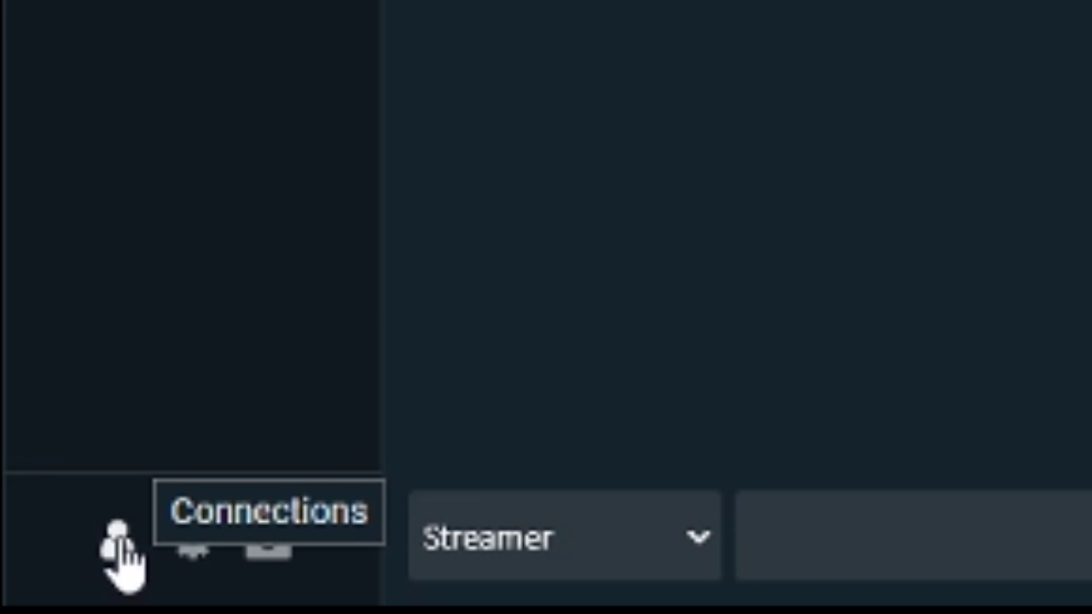
Step: Generate a YouTube Streamer token in Connections and continue the Google sign-in
click(117, 545)
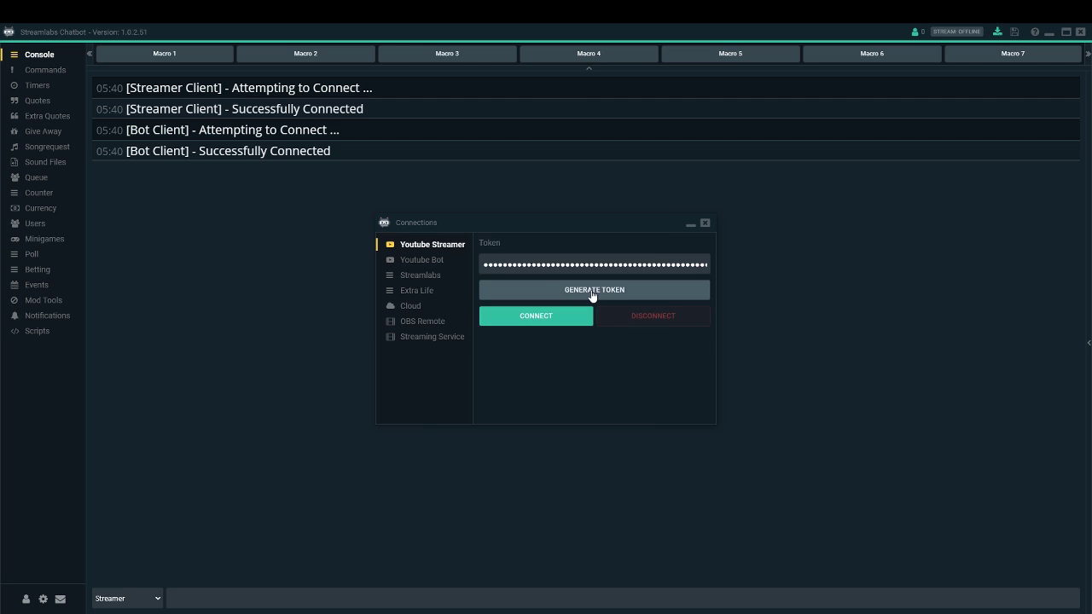
click(653, 262)
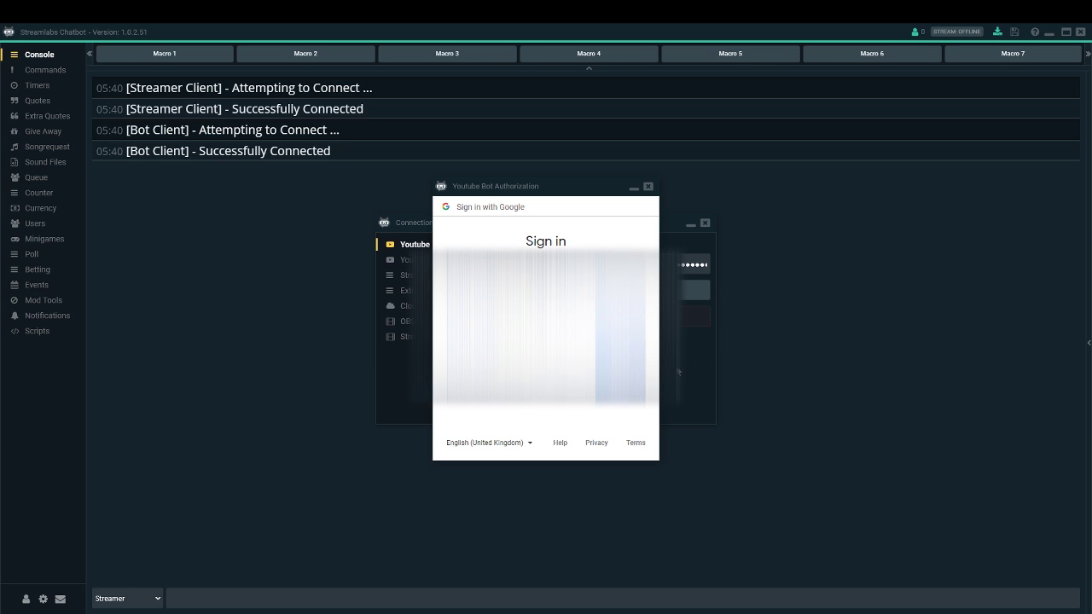
key(Return)
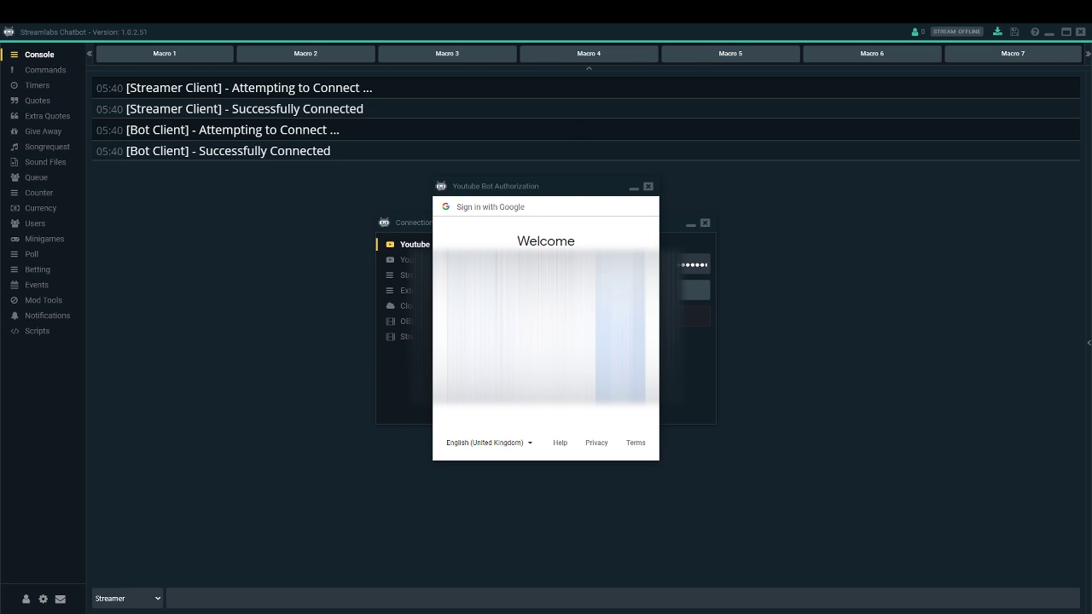
Step: Allow streamlabs.com access to the YouTube account and connect the Streamer client
scroll(629, 361, down, 10)
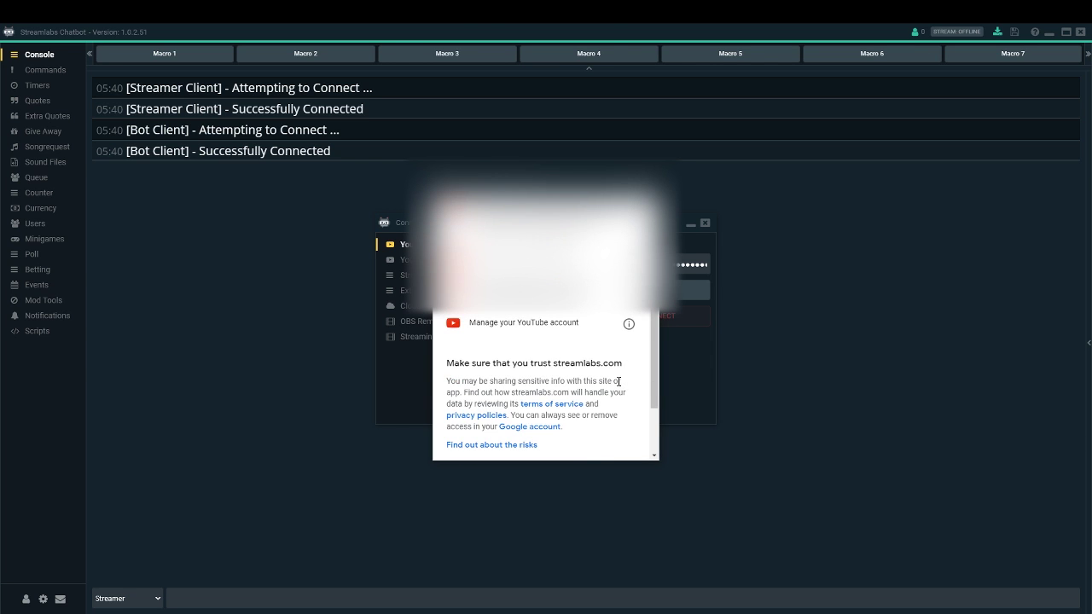
scroll(610, 384, up, 5)
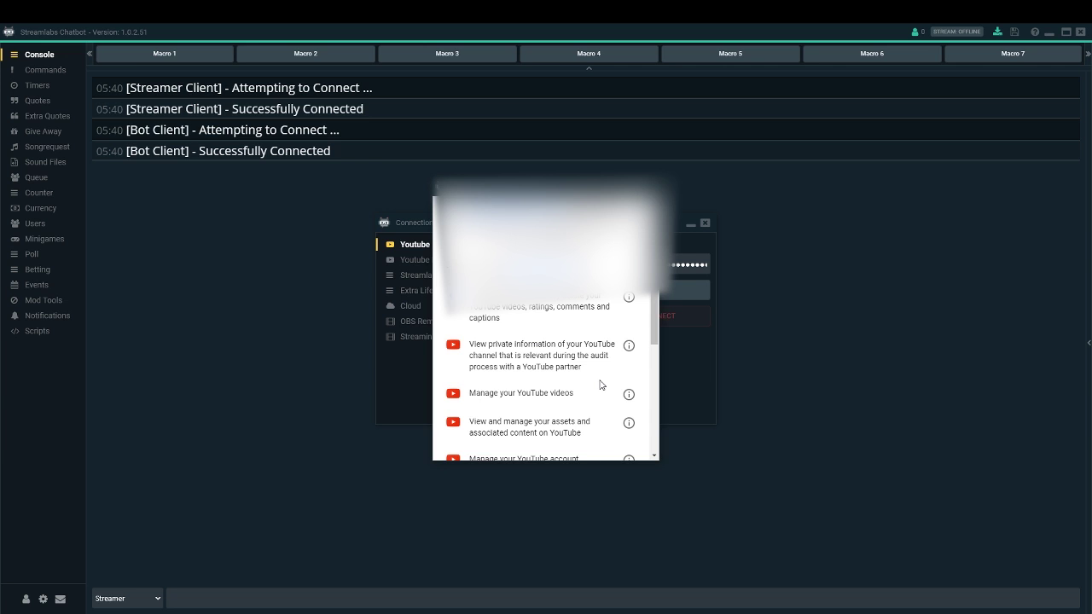
scroll(595, 373, up, 1)
scroll(592, 373, down, 3)
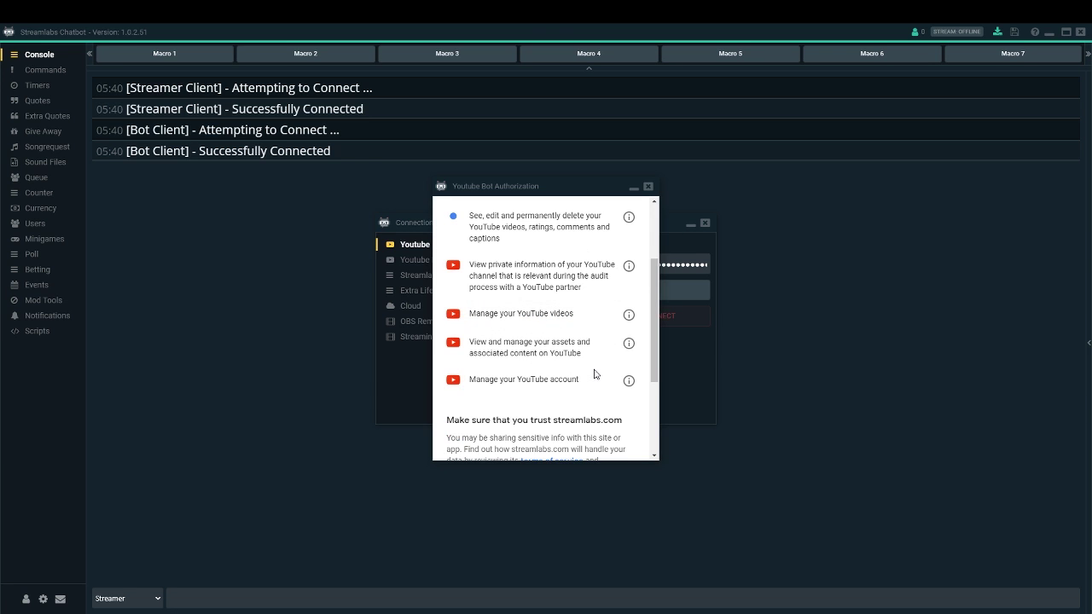
scroll(595, 373, down, 5)
scroll(606, 378, up, 6)
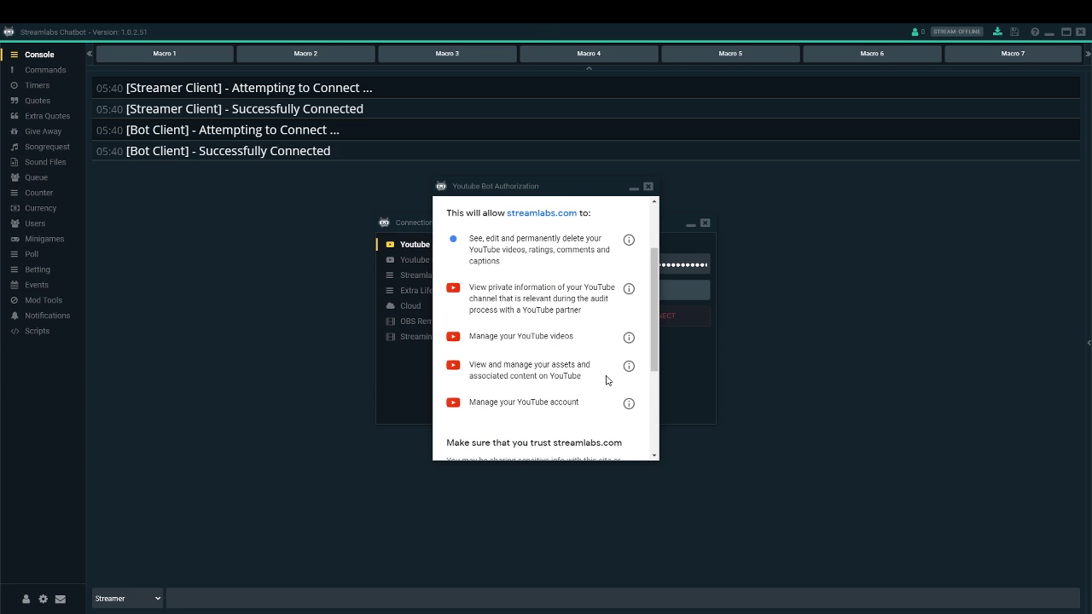
scroll(608, 380, down, 5)
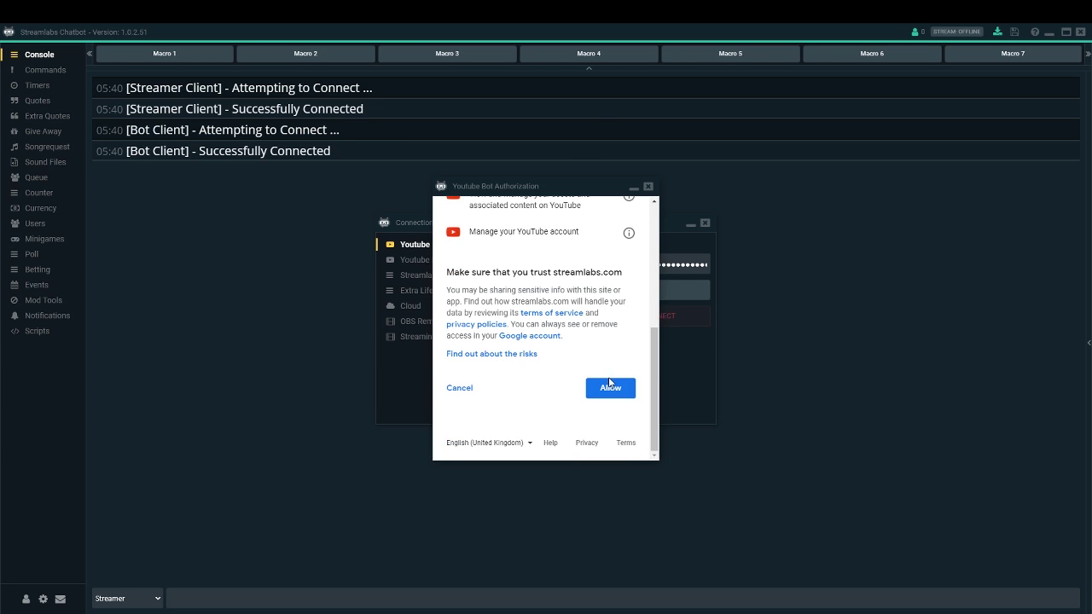
click(611, 386)
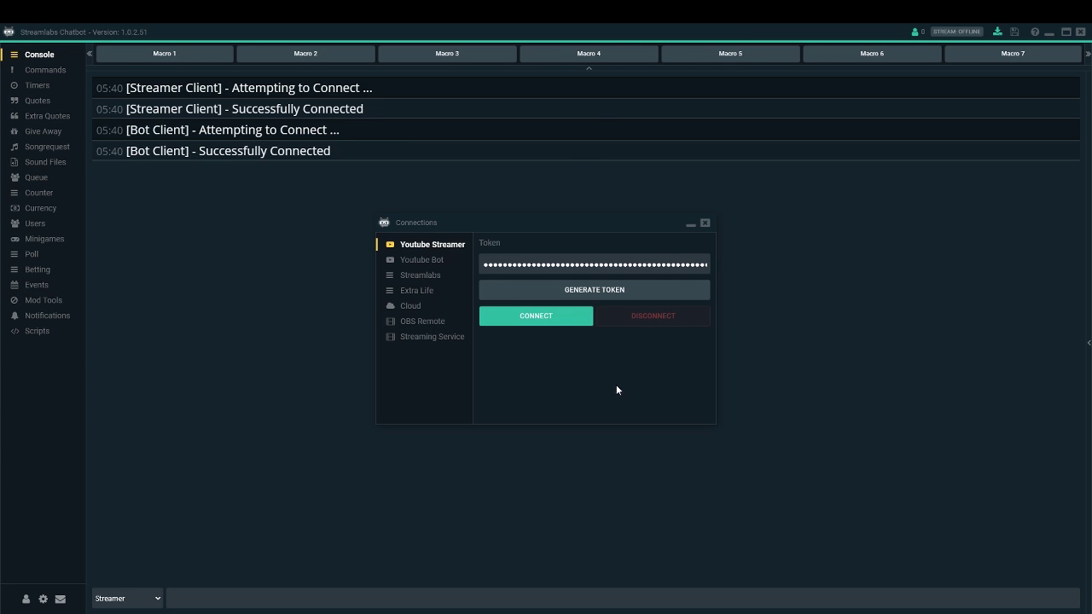
click(553, 324)
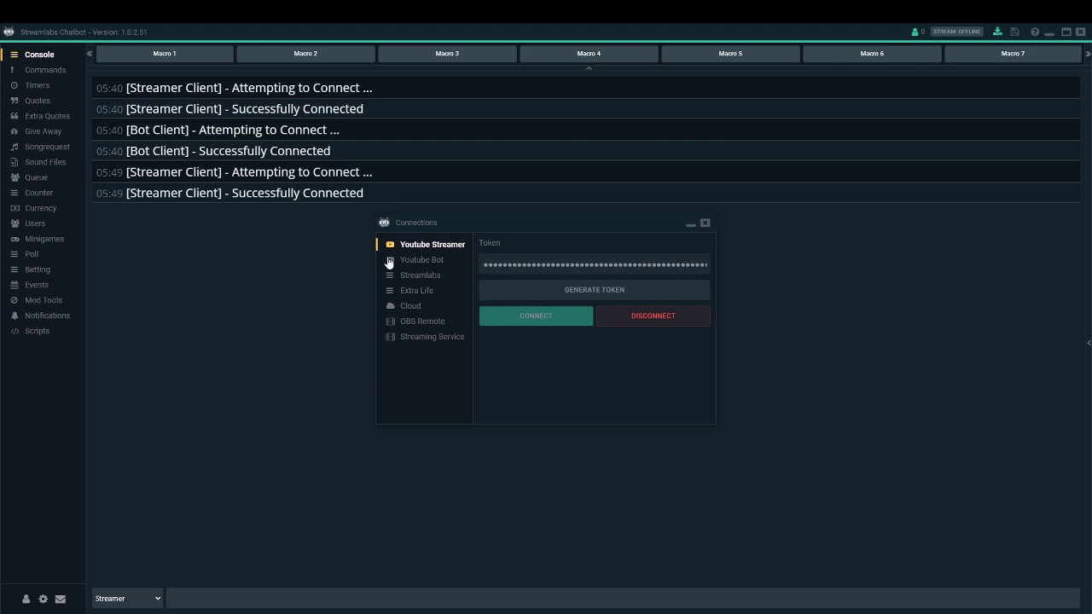
Step: Generate and allow a YouTube Bot token, then connect the Bot client
click(429, 266)
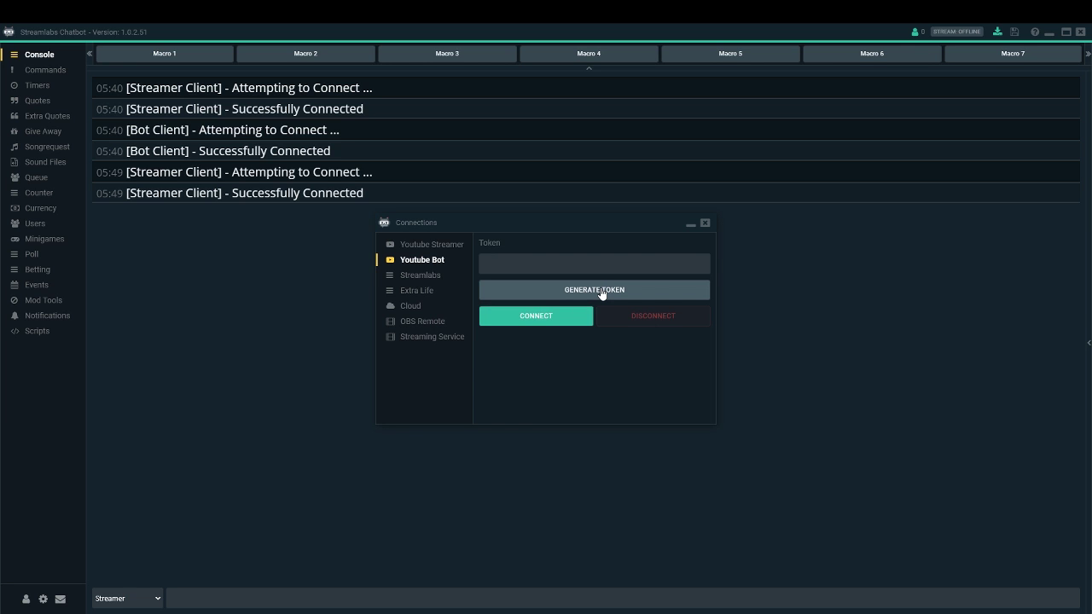
click(602, 293)
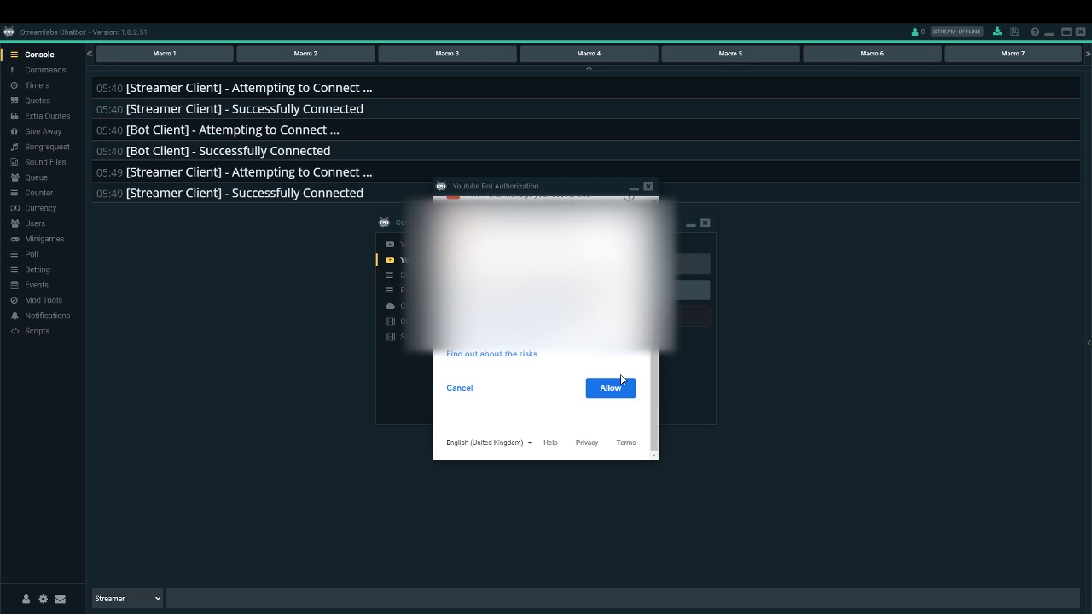
scroll(617, 378, up, 3)
scroll(616, 395, down, 5)
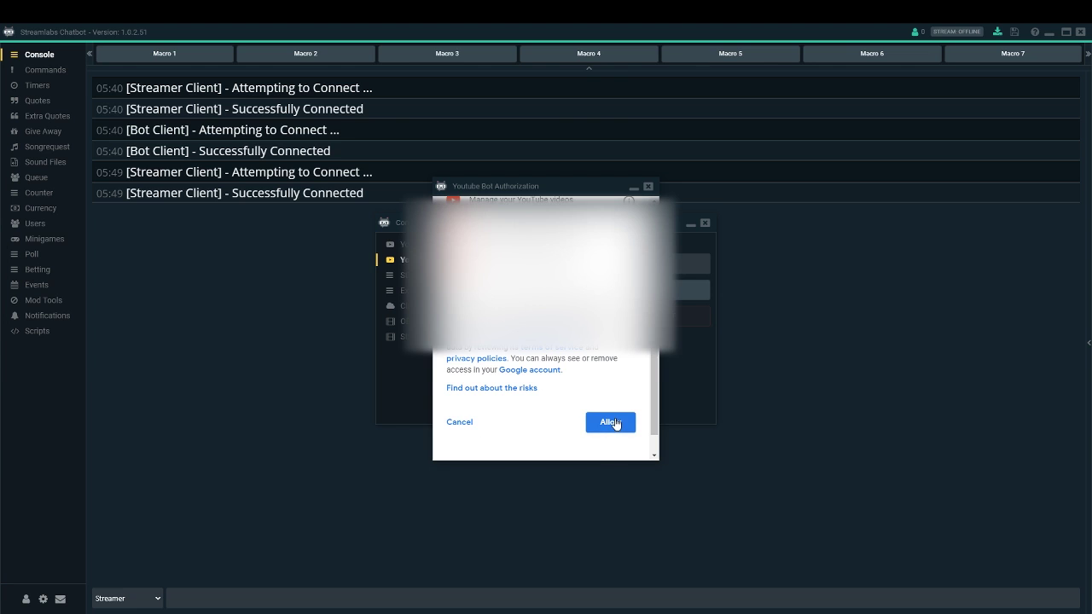
click(614, 420)
click(526, 316)
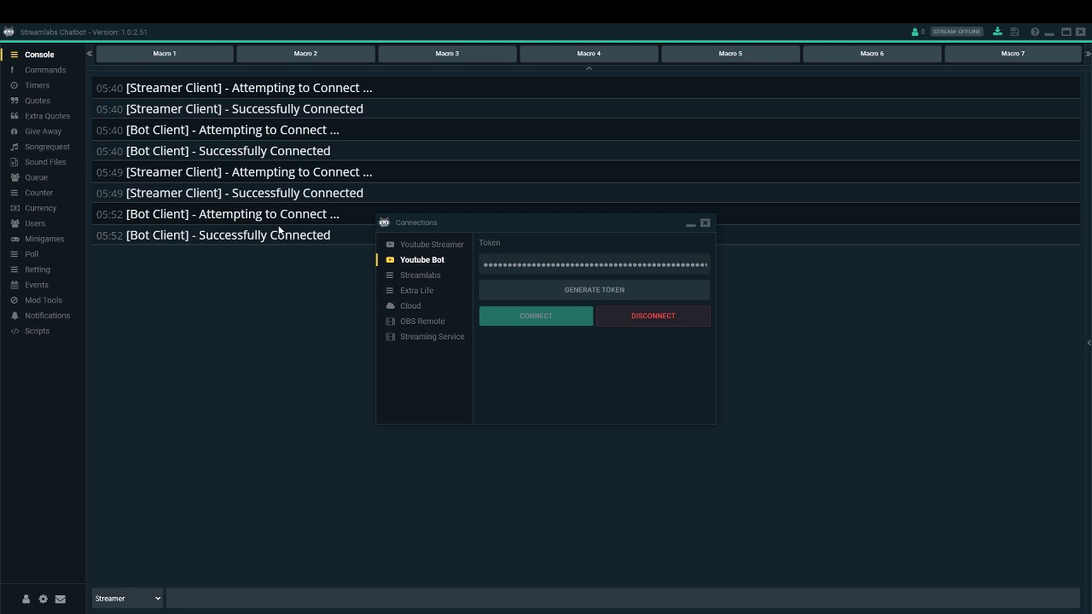
Step: Create a 'test' chat command with the response 'working' and submit it
click(693, 227)
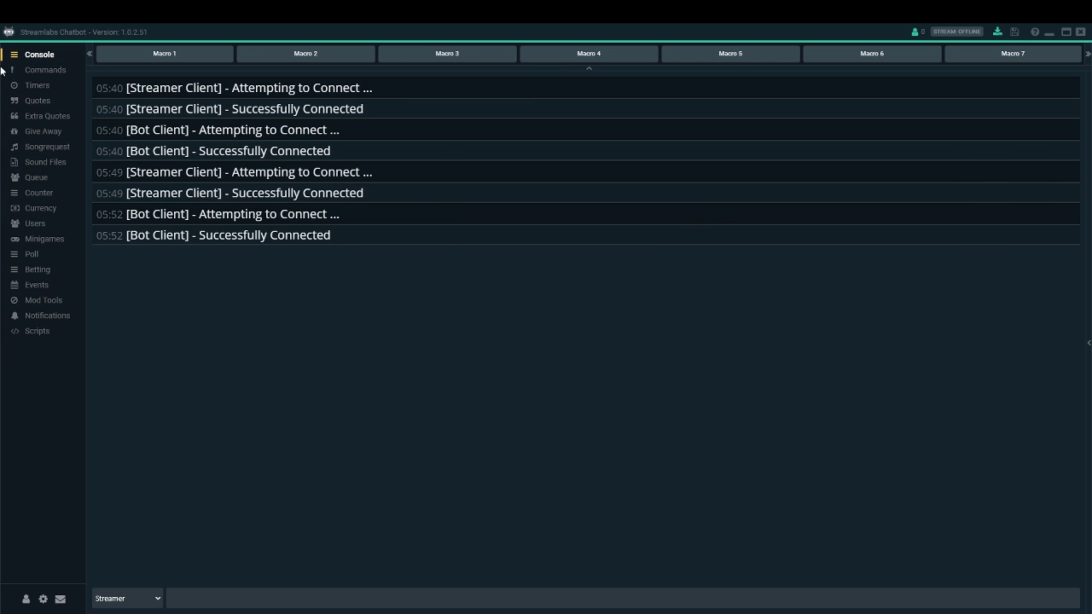
click(46, 72)
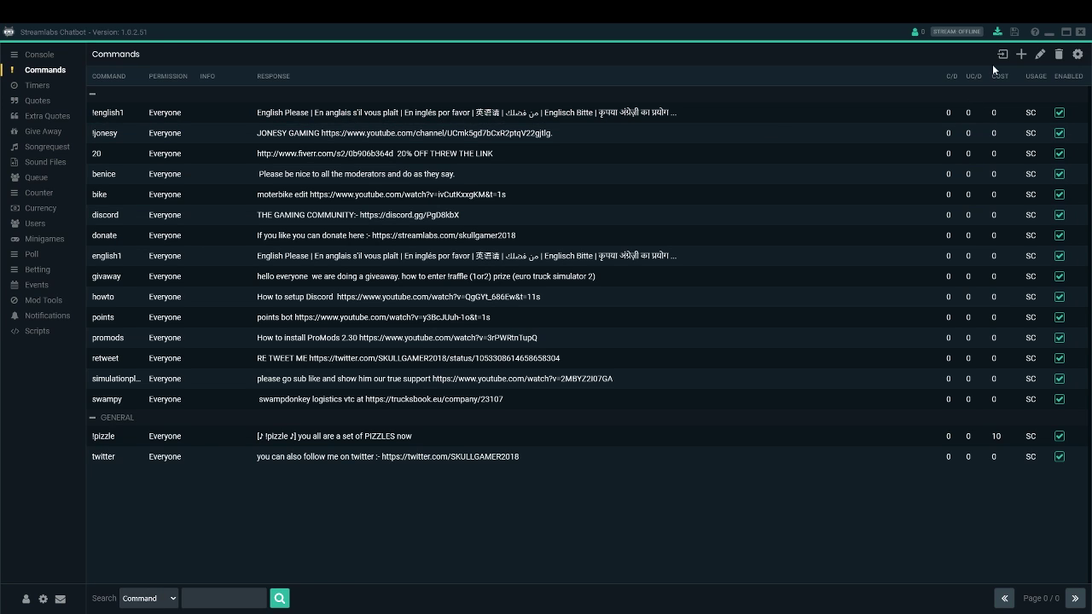
click(1021, 54)
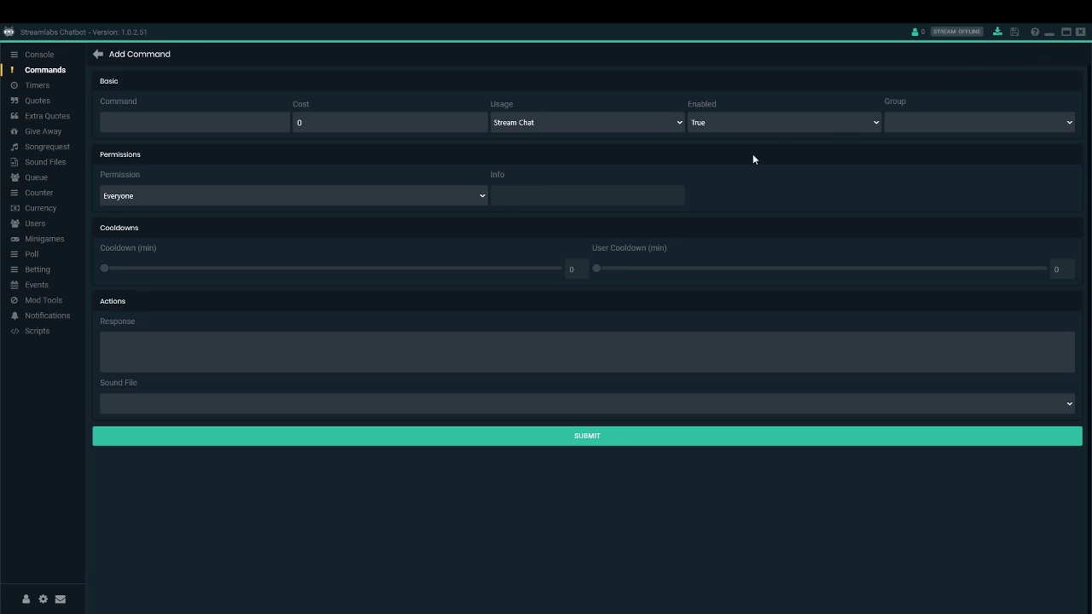
click(179, 125)
text(test)
click(195, 350)
text(working)
click(609, 442)
drag(1043, 299, 563, 26)
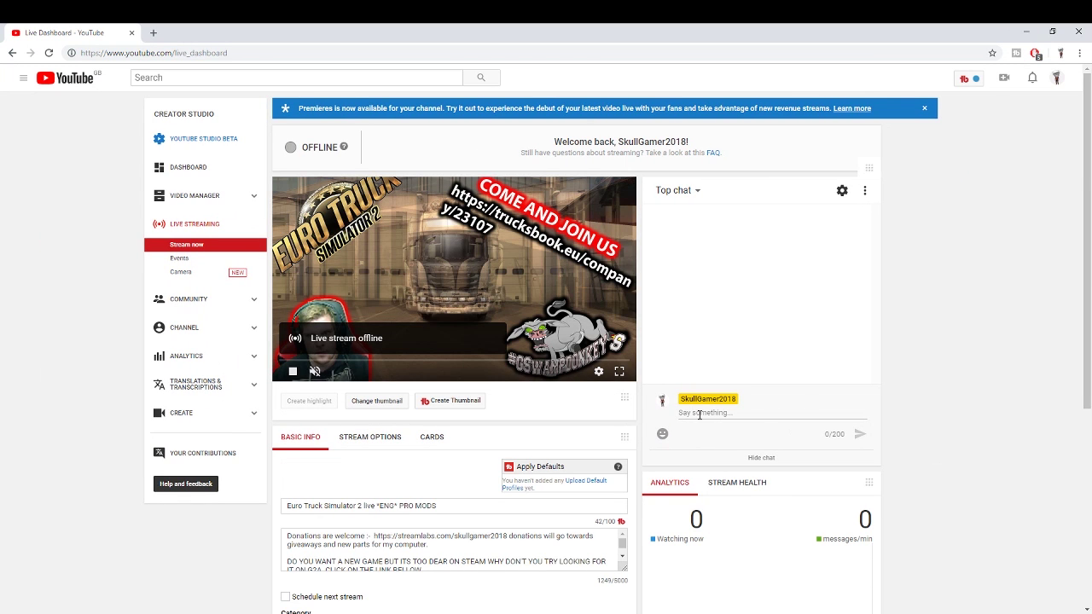
Step: Send 'test' in the YouTube live chat to trigger the bot's 'working' reply
click(703, 414)
text(test)
key(Return)
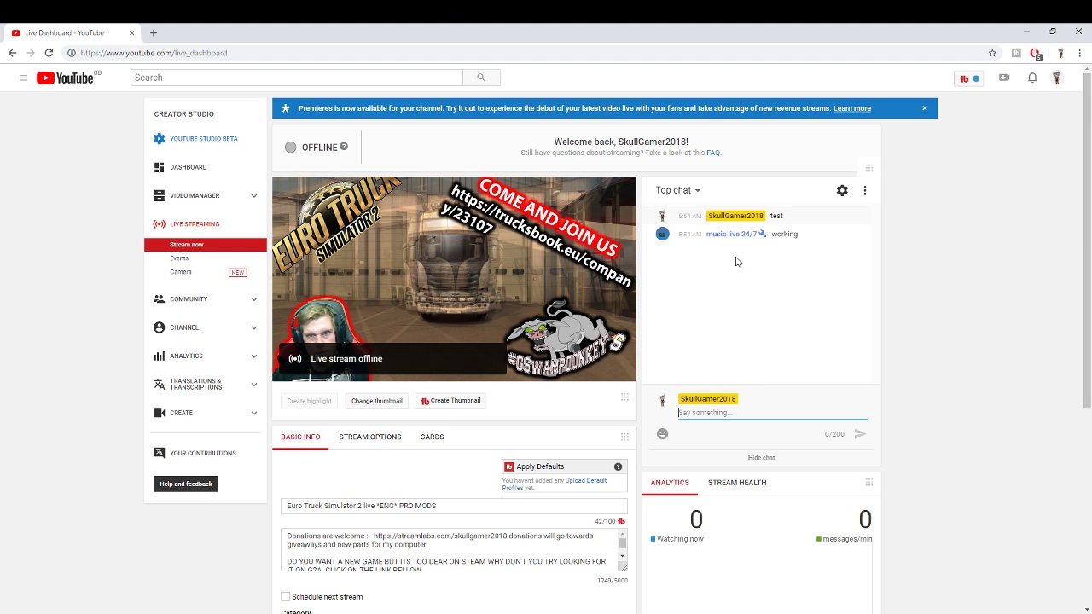
Step: Add a Timers entry named 'test' with the response 'working 1'
key(alt+Tab)
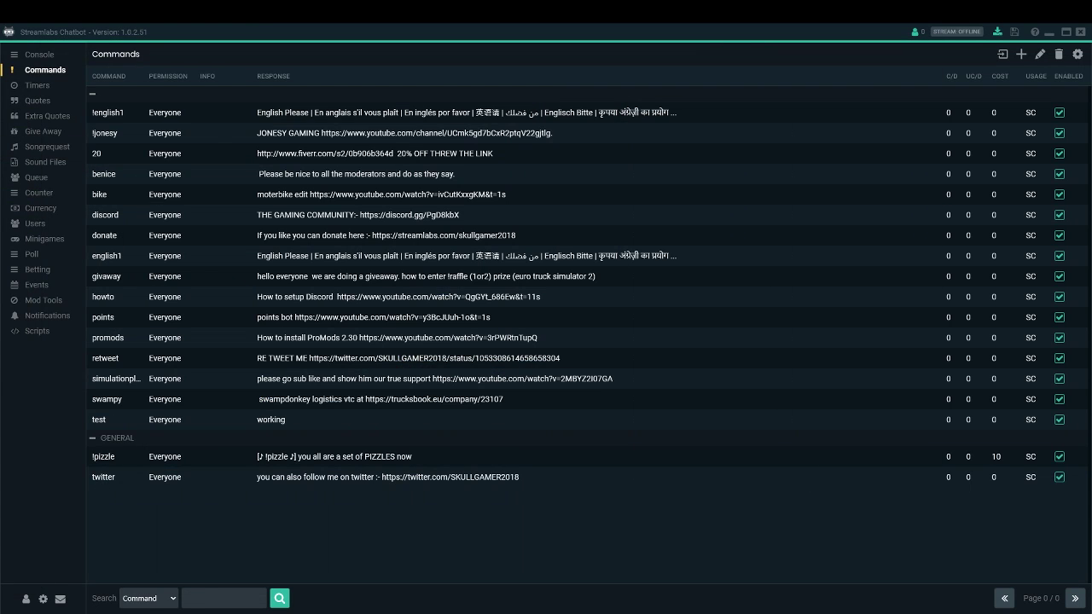
click(16, 87)
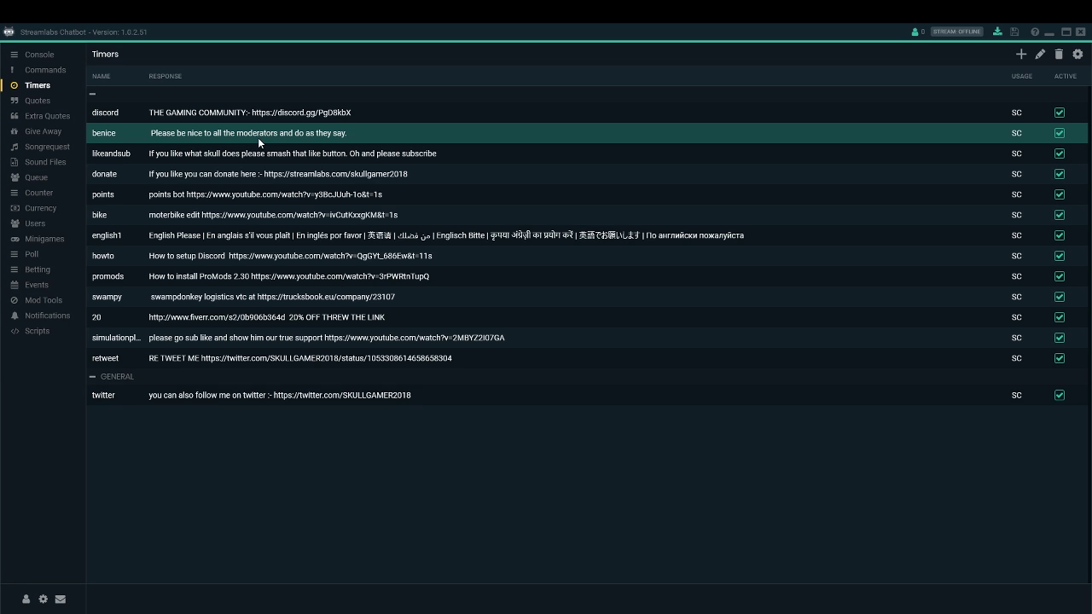
click(1021, 56)
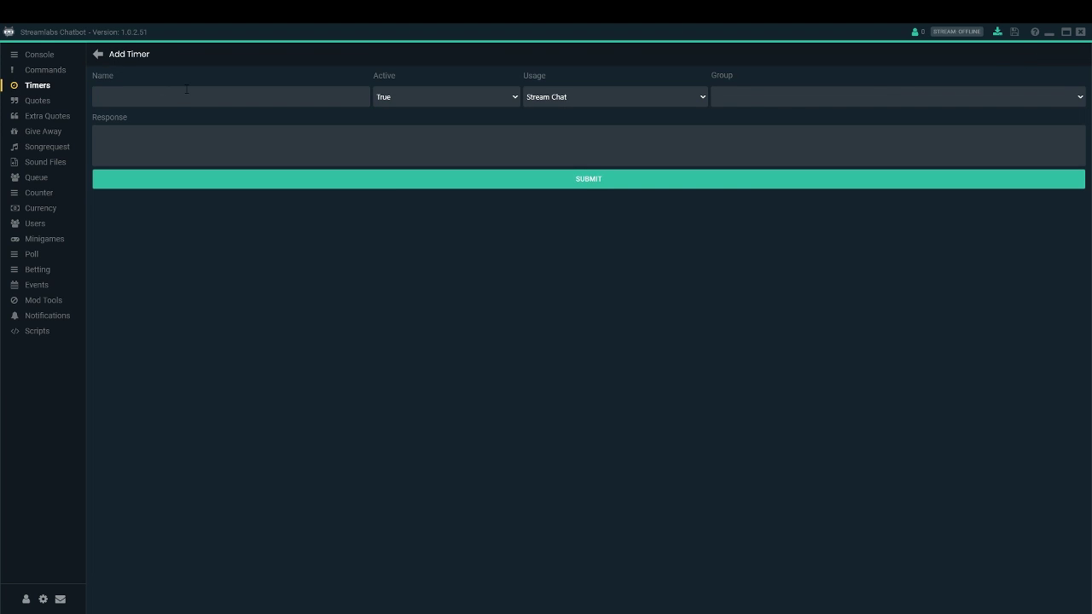
text(test)
click(187, 141)
text(working 1)
click(504, 181)
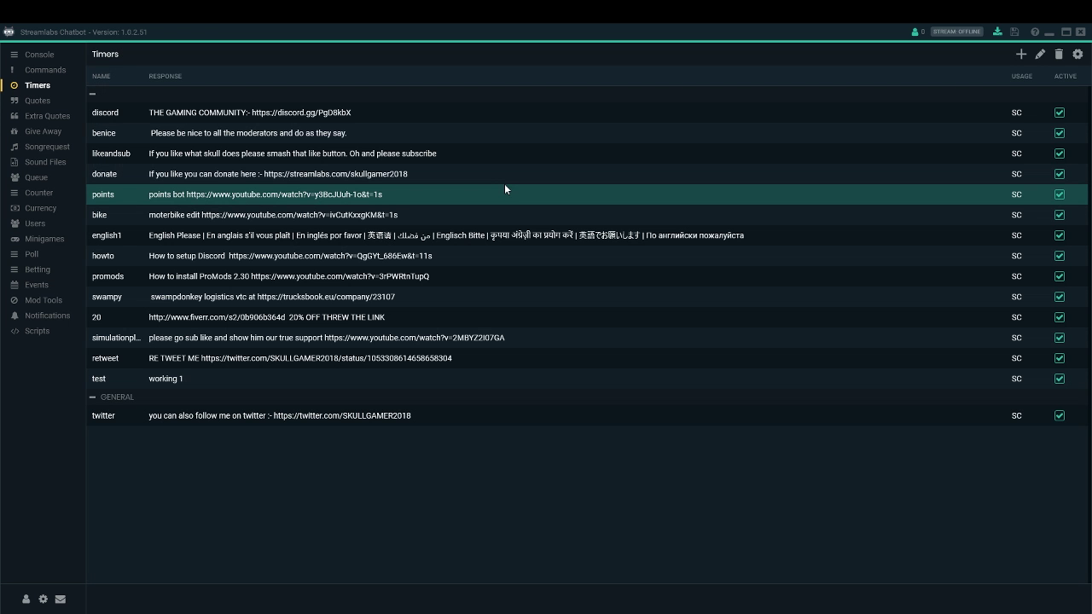
Step: Open the Give Away settings and inspect the !raffle command field
click(47, 134)
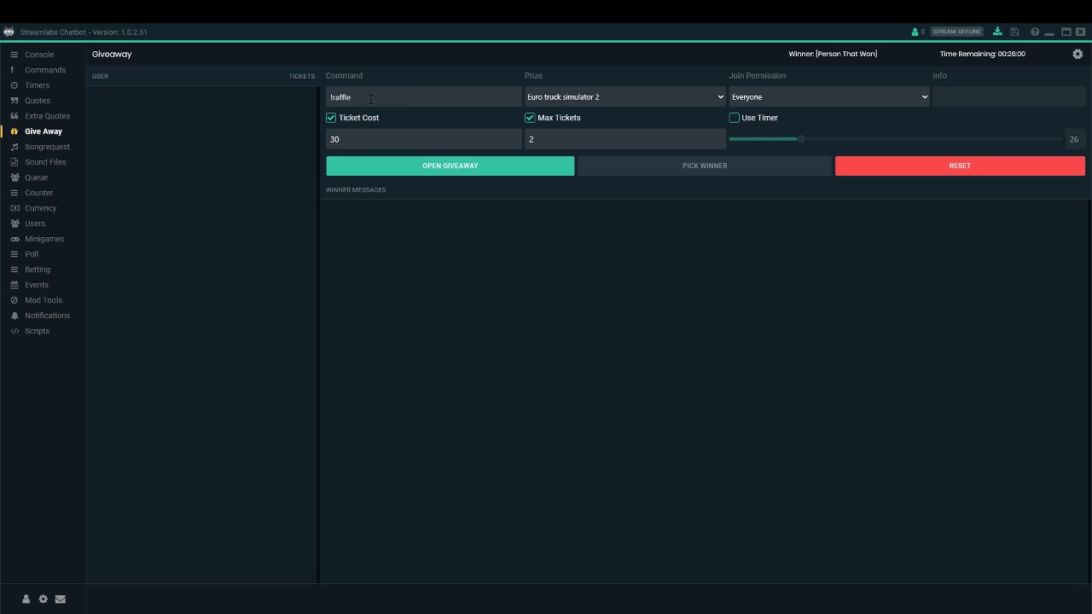
drag(360, 98, 108, 97)
click(375, 103)
Step: Open the Currency page, look through the viewers, and sort by the POINTS column
click(43, 210)
scroll(388, 228, down, 3)
scroll(389, 230, up, 3)
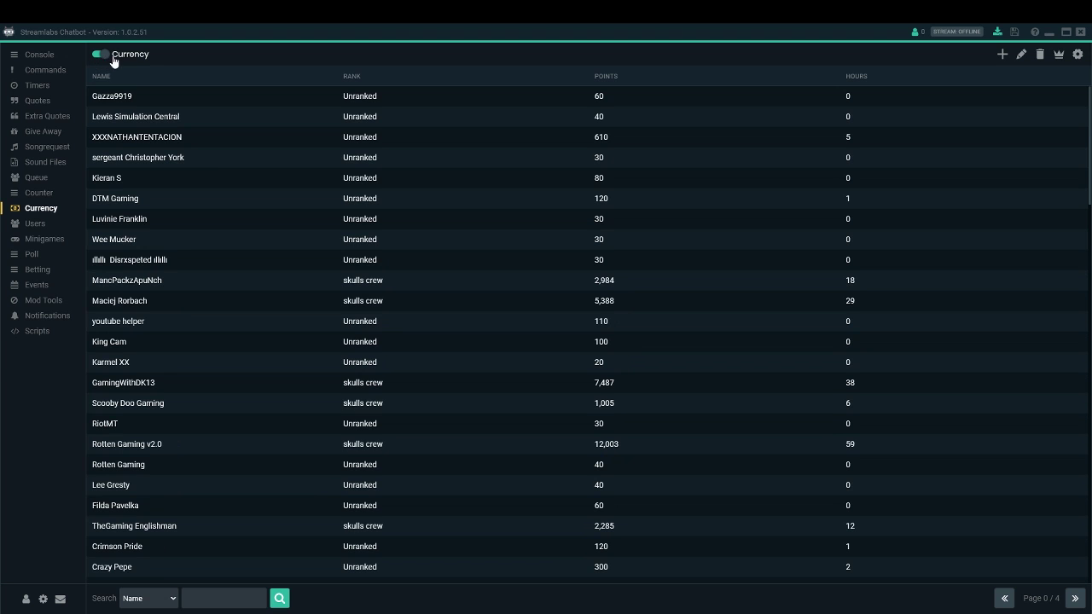
scroll(354, 264, down, 1)
scroll(355, 267, down, 2)
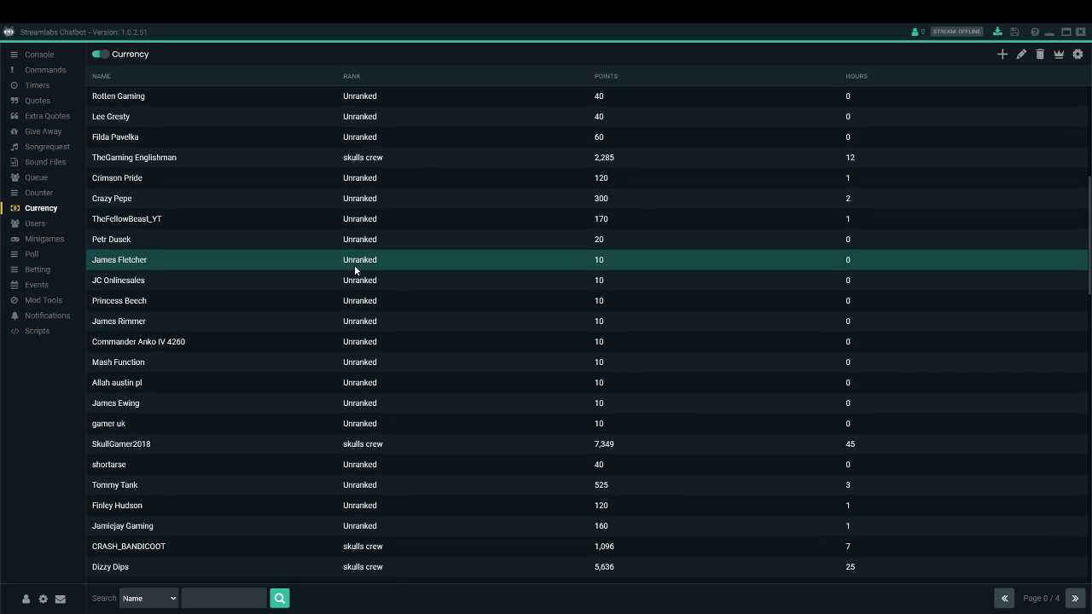
scroll(508, 280, up, 6)
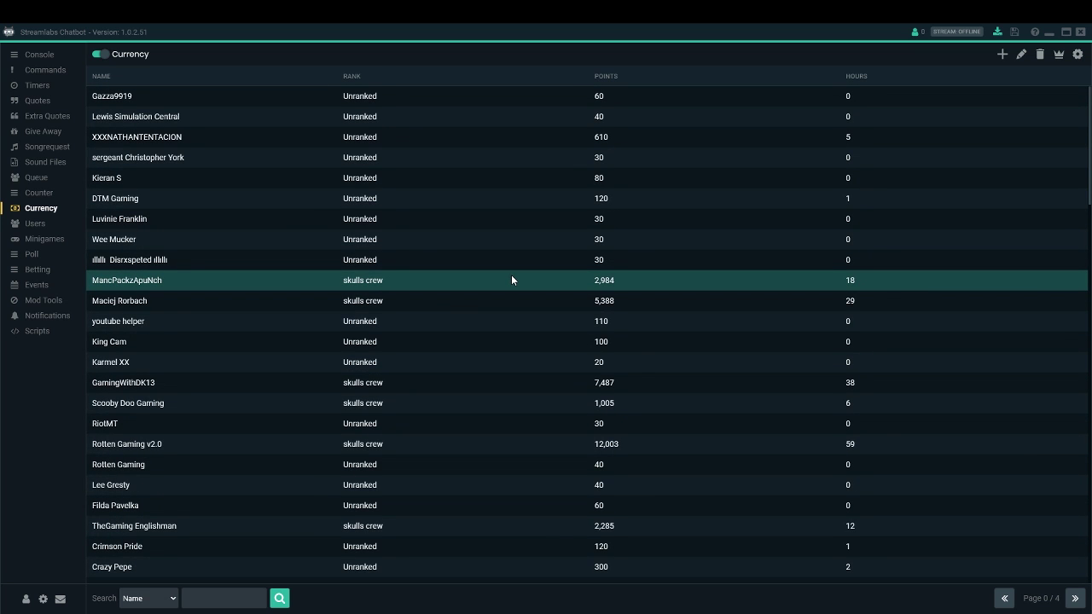
click(608, 76)
Step: Sort points descending so the 12,003-point viewer is first, then scroll the list
click(604, 76)
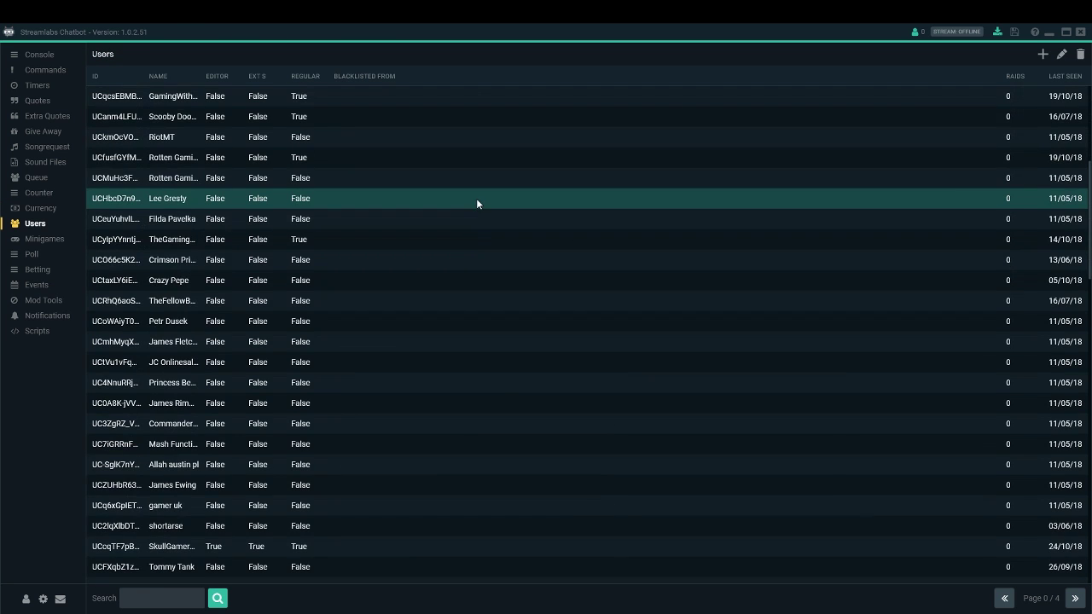
scroll(480, 200, down, 20)
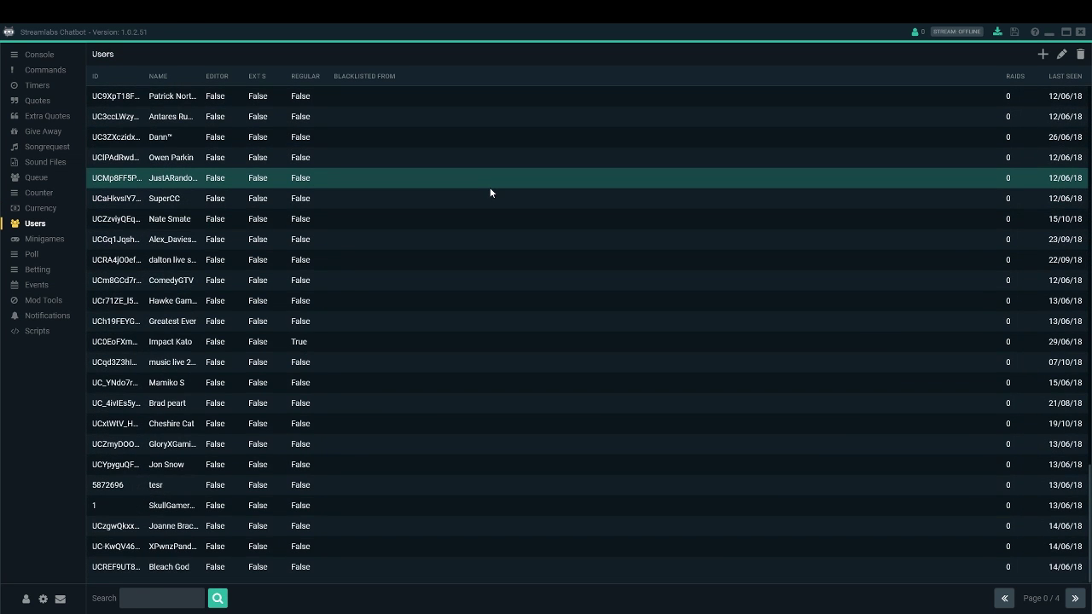
Step: View the Minigames settings, then the Betting page with 10% payout and 1–100 bet limits
click(46, 239)
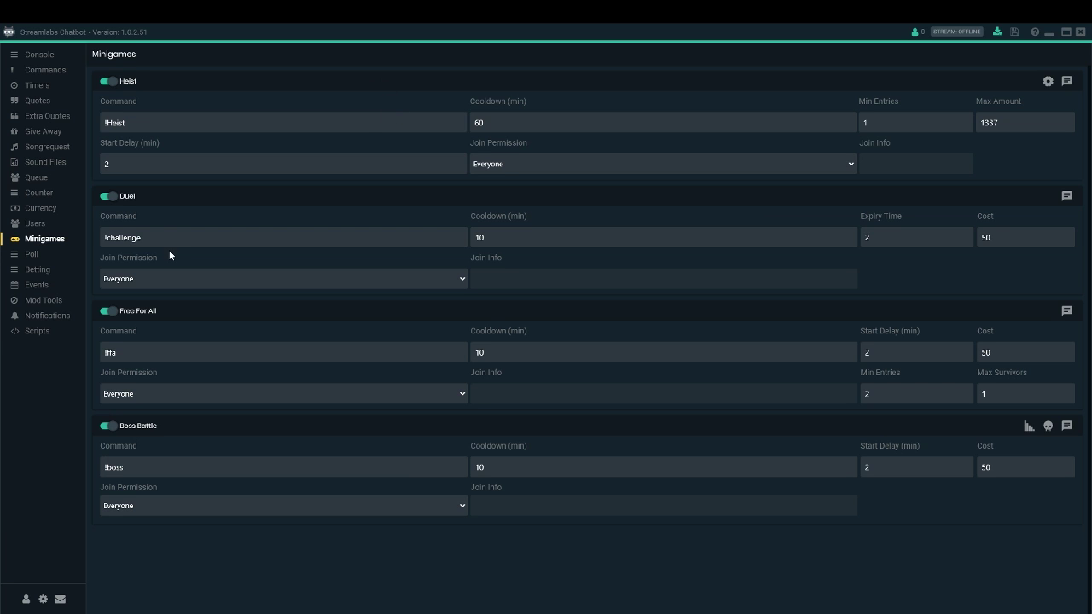
click(40, 269)
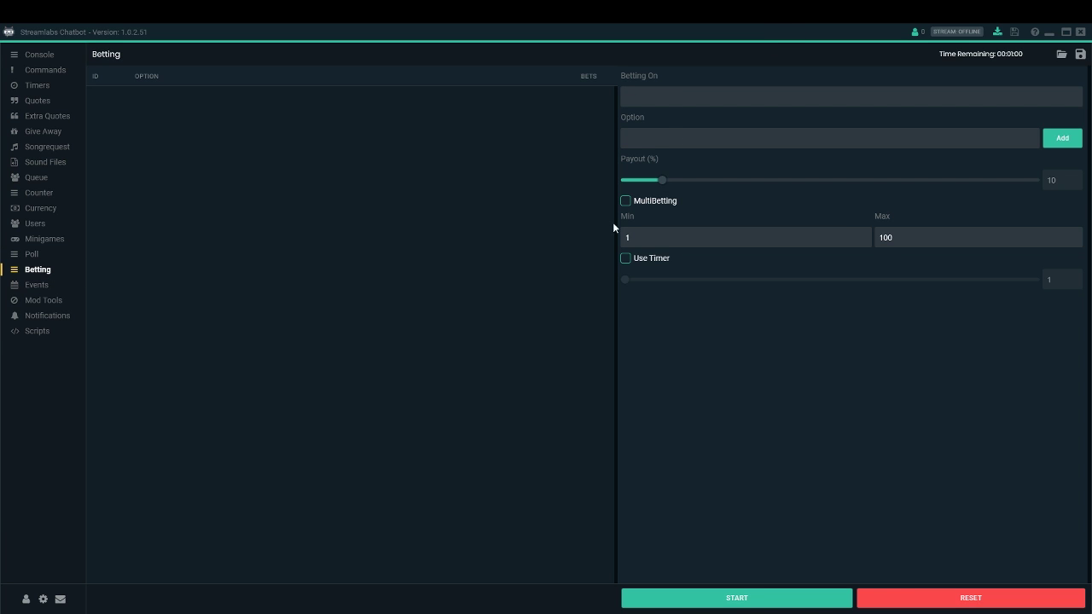
Step: On the Mod Tools page, switch on Caps, Symbol, Link and Word Protection
click(60, 302)
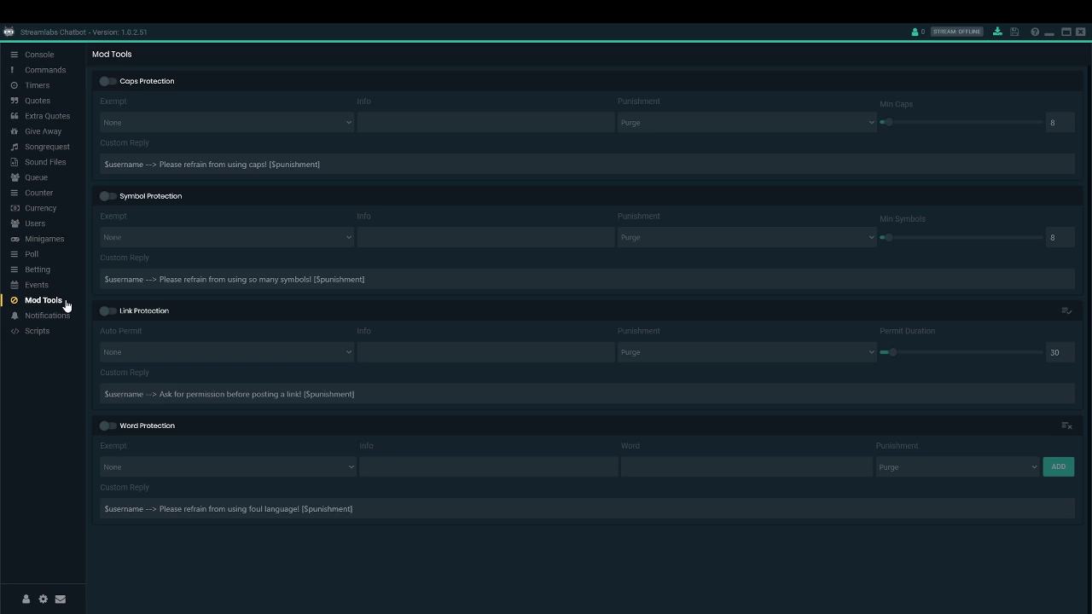
click(105, 84)
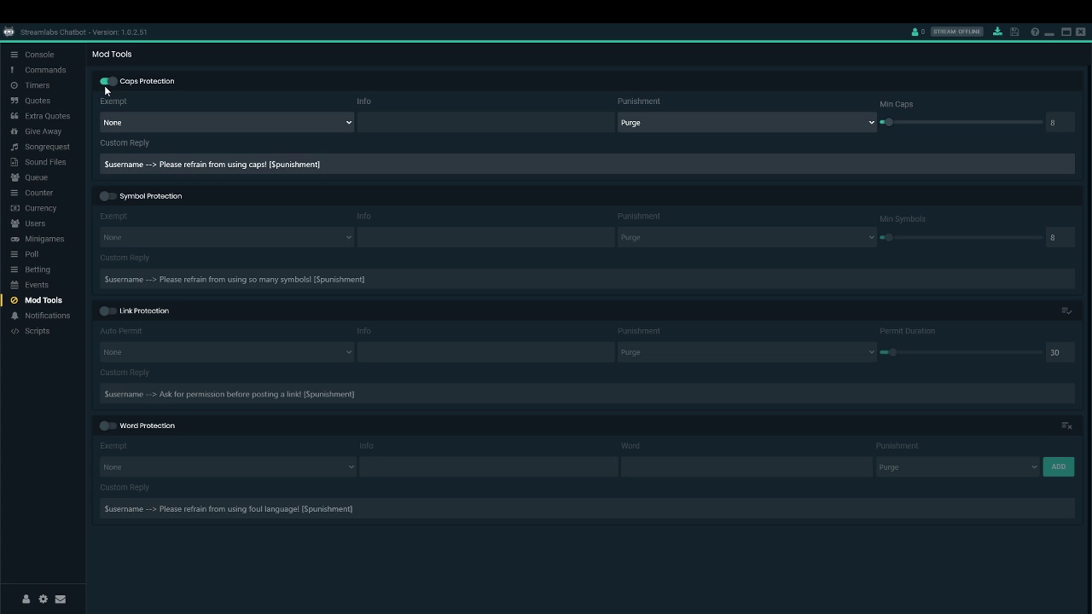
click(107, 197)
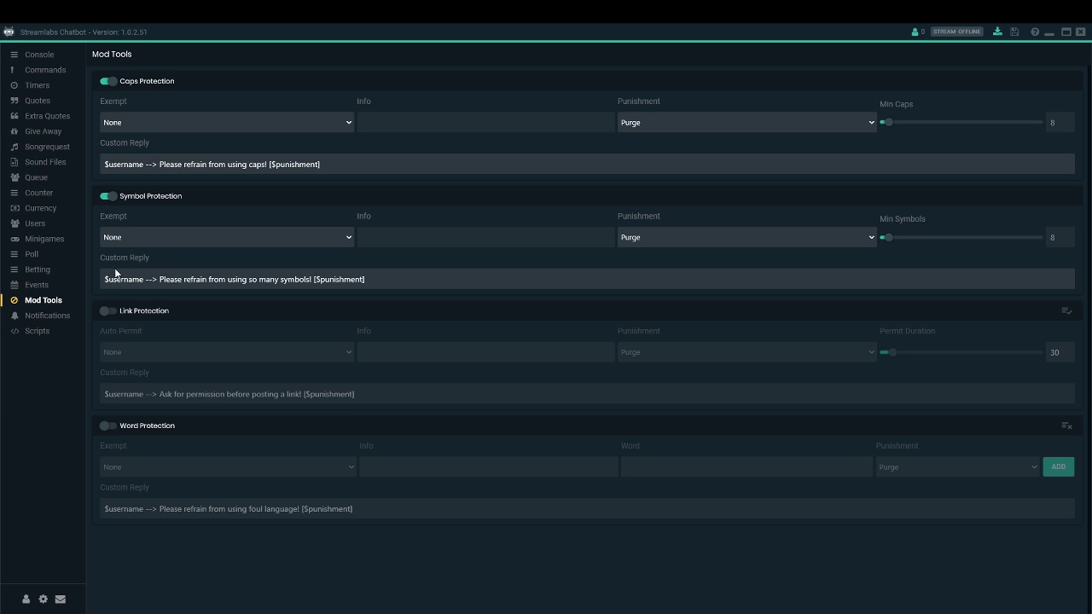
click(106, 313)
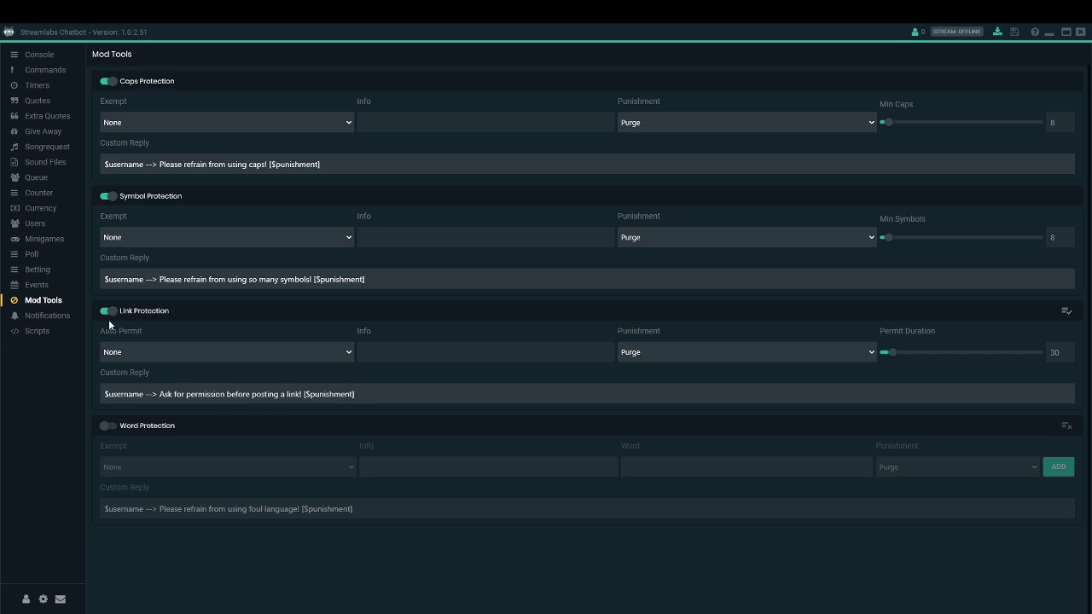
click(106, 427)
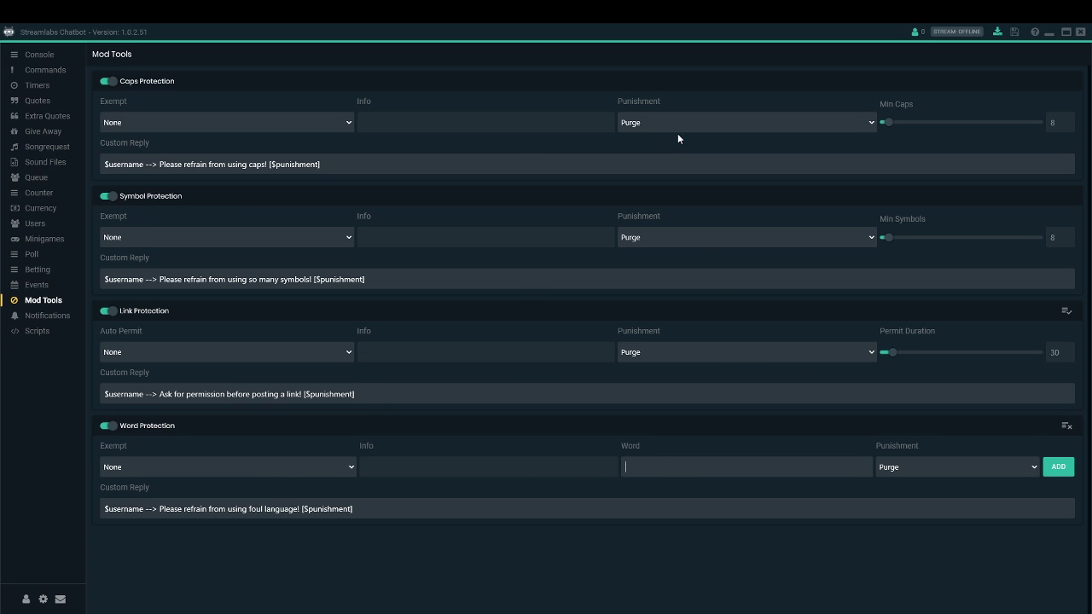
Step: Keep Purge as the punishment for both caps and symbol protection
click(750, 122)
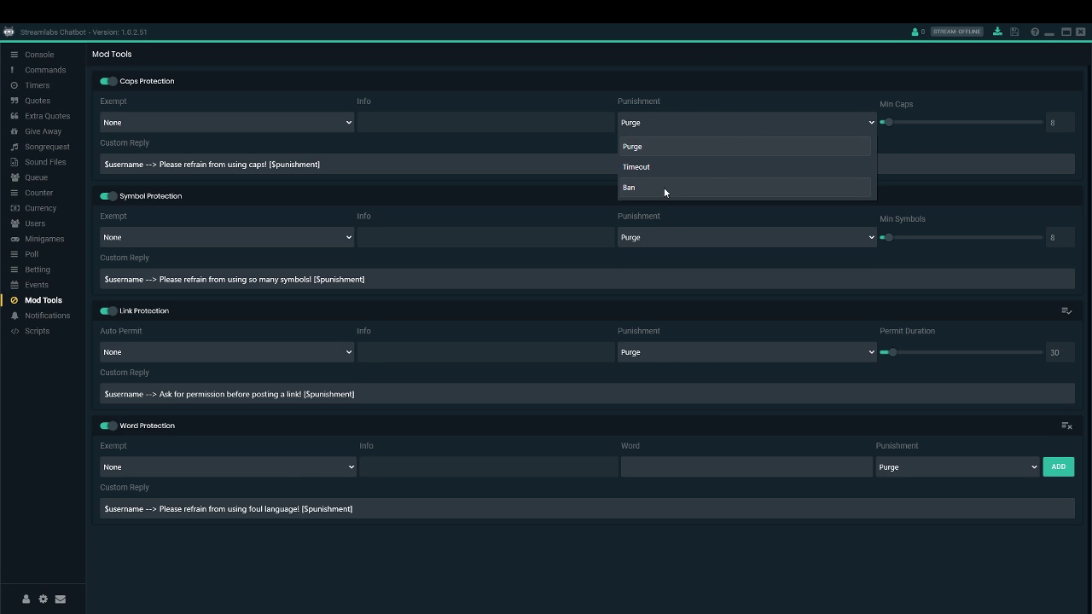
click(677, 120)
click(716, 237)
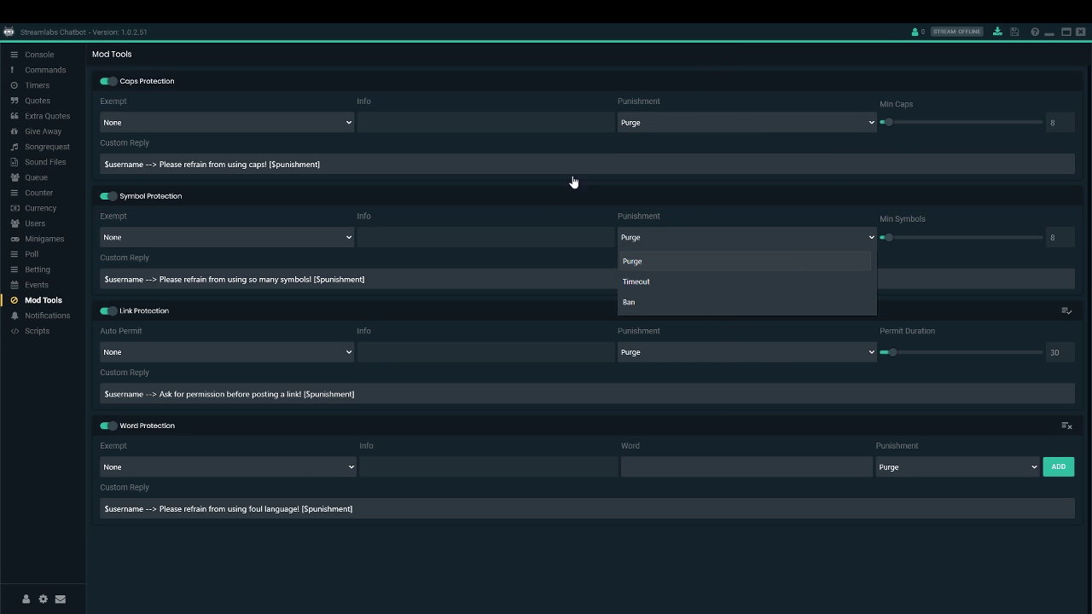
click(759, 249)
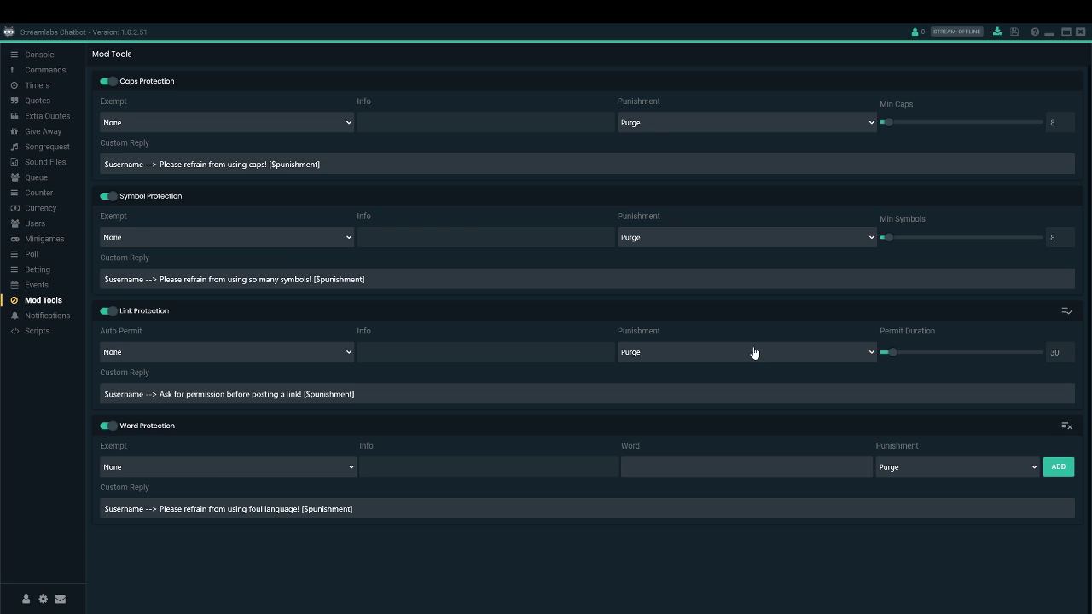
Step: Switch Link, Symbol, Caps and Word Protection back off
click(107, 312)
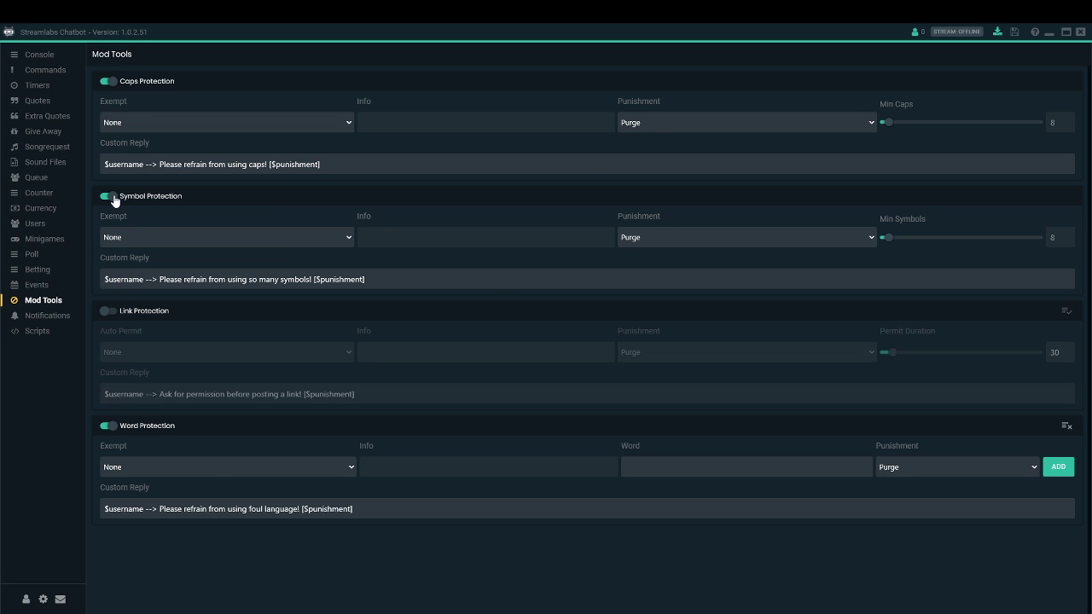
click(114, 199)
click(107, 81)
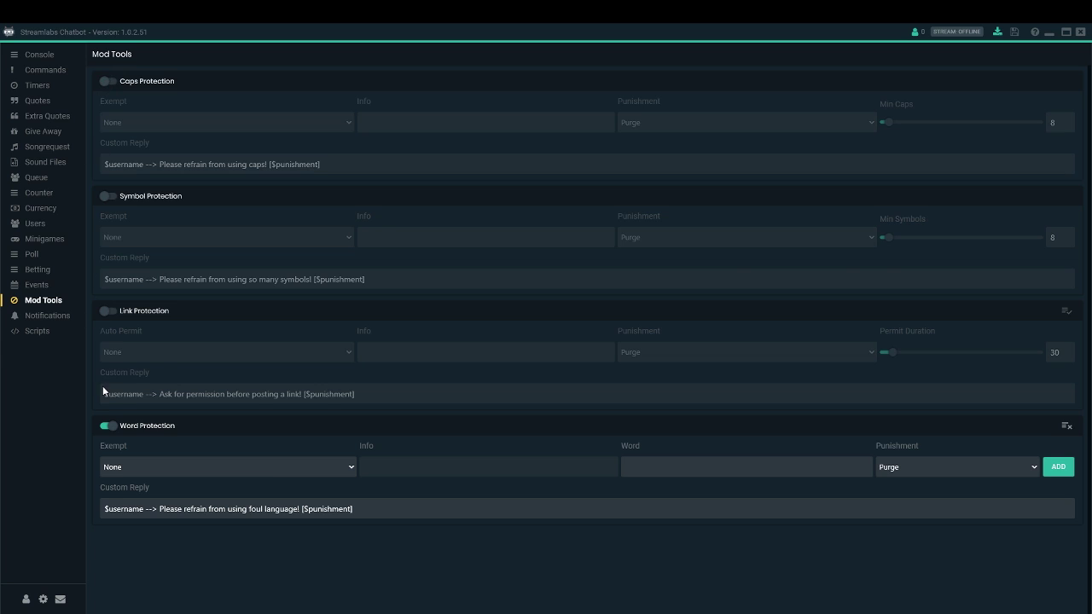
click(99, 427)
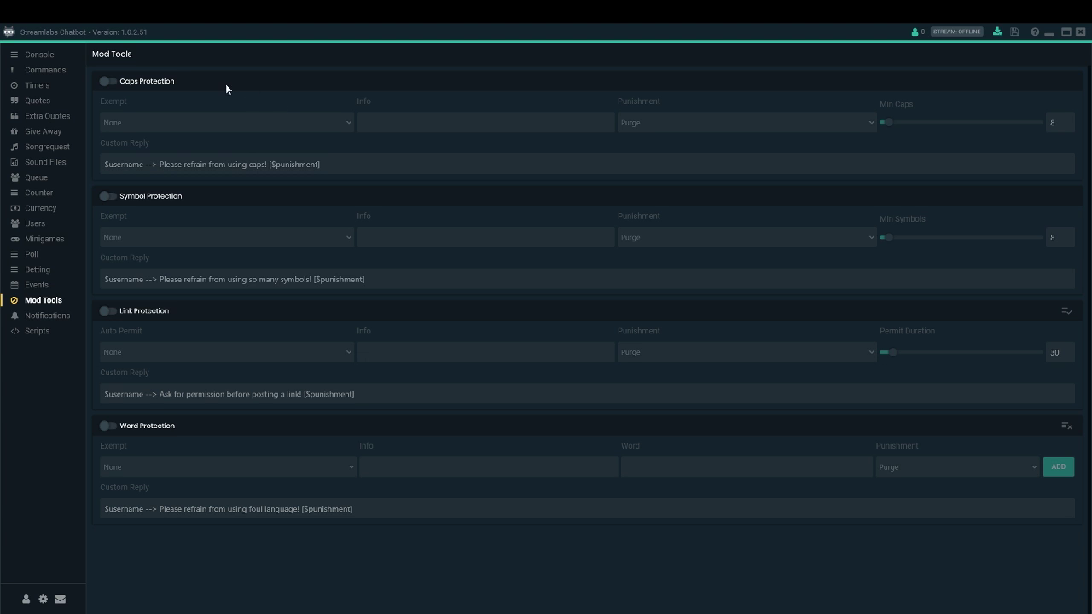
Step: Open the Console and scroll the chat log up through earlier messages, then back down
click(41, 54)
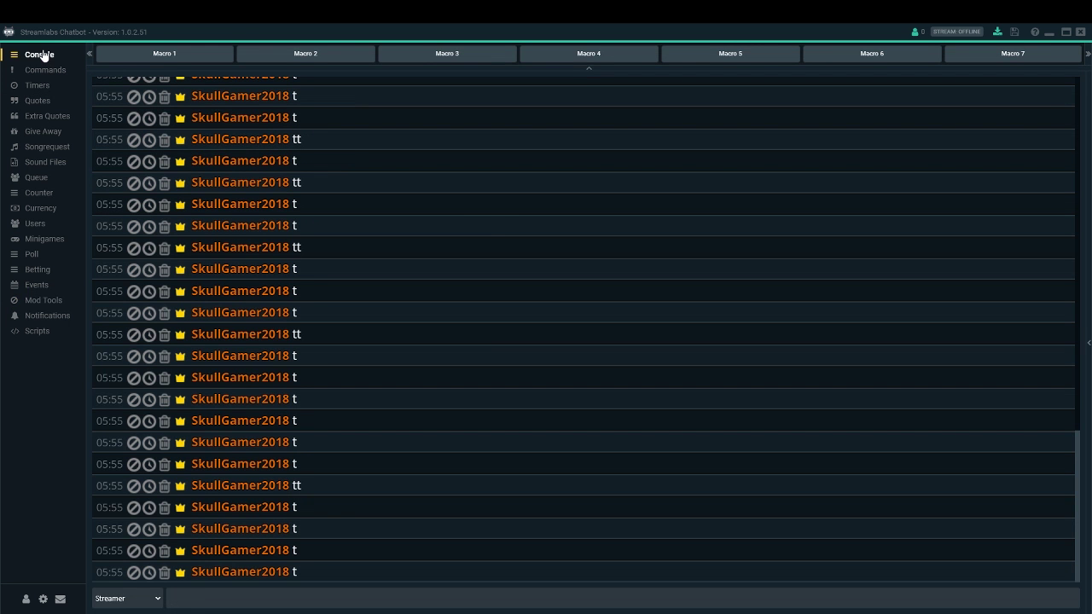
scroll(491, 225, up, 5)
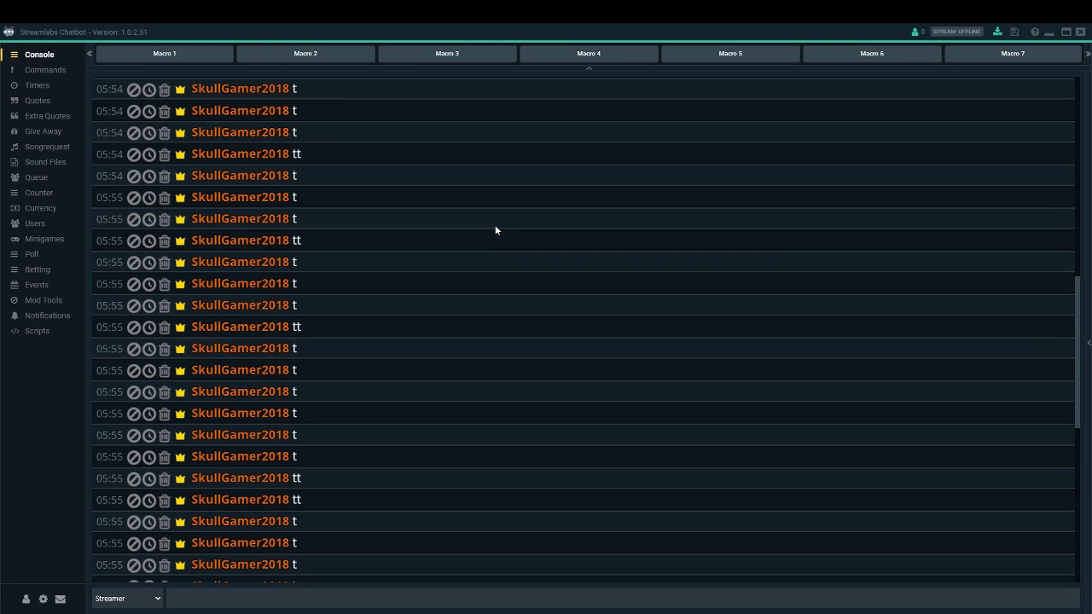
scroll(495, 230, up, 3)
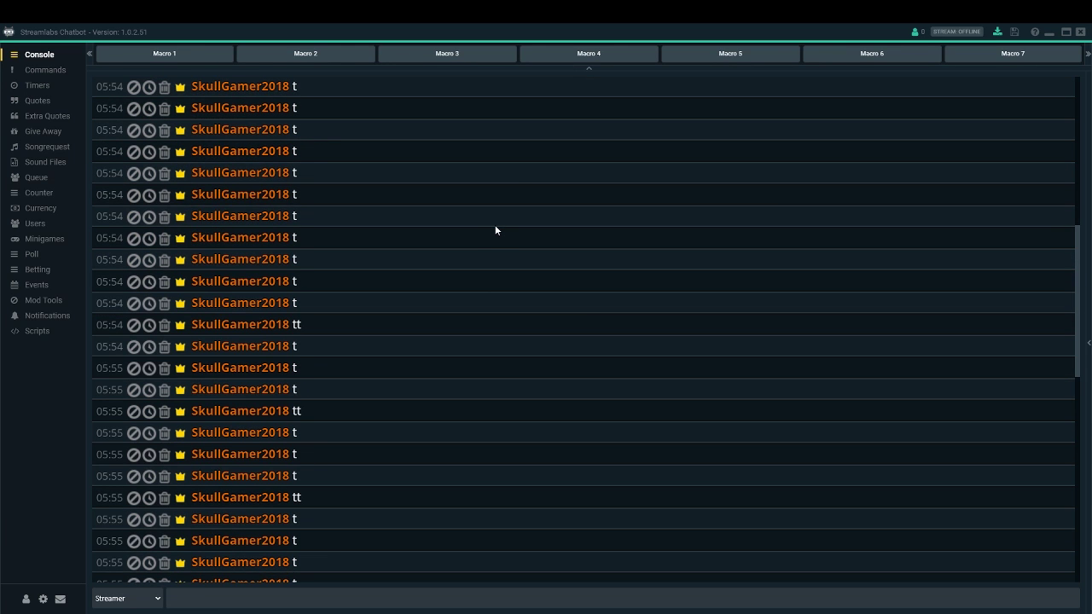
scroll(509, 182, up, 3)
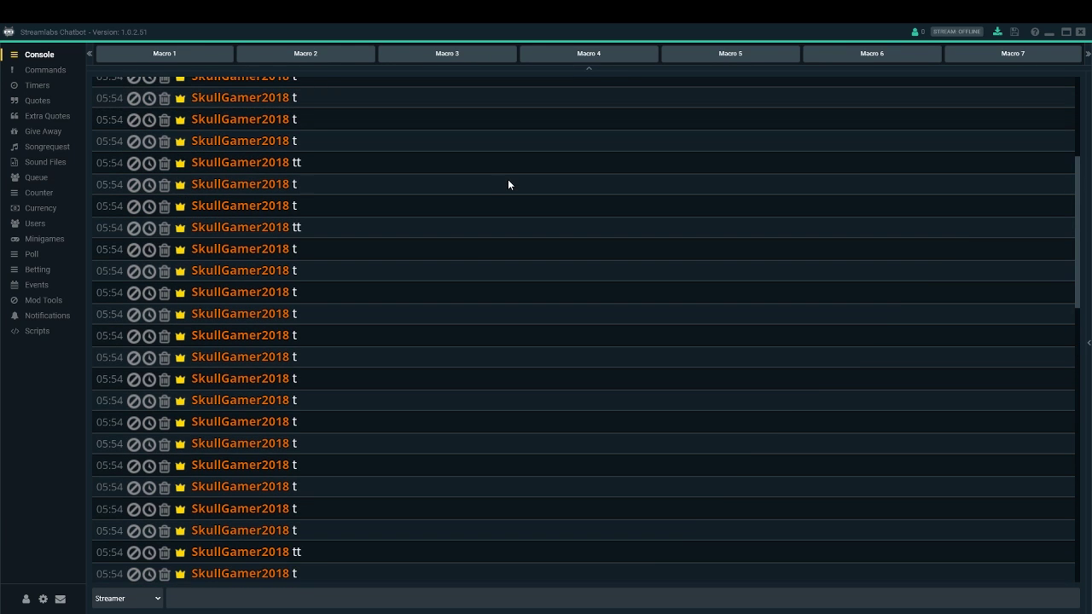
scroll(503, 188, up, 5)
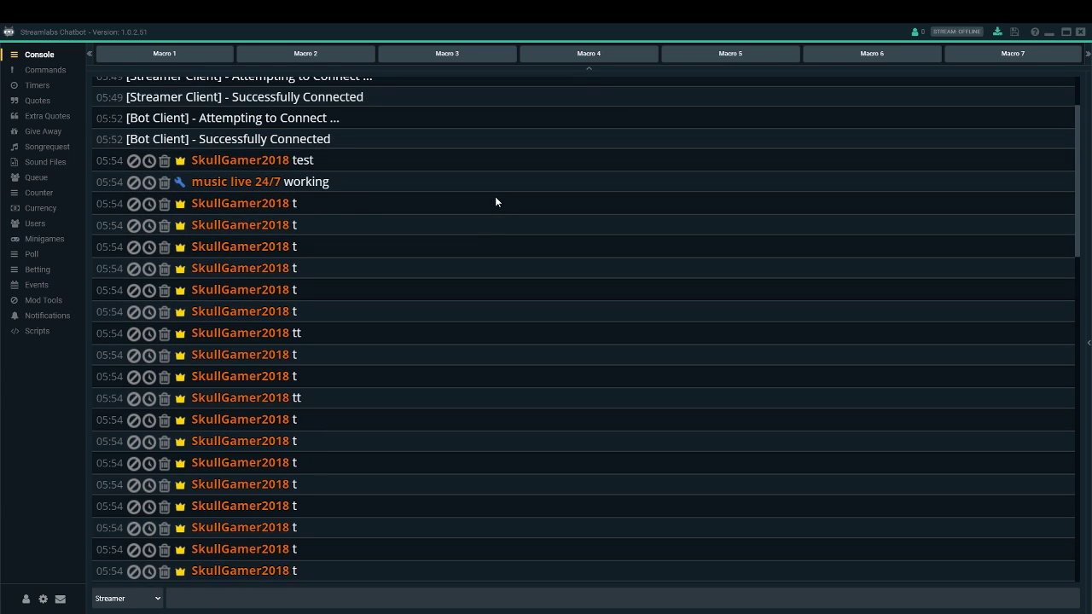
scroll(494, 216, down, 10)
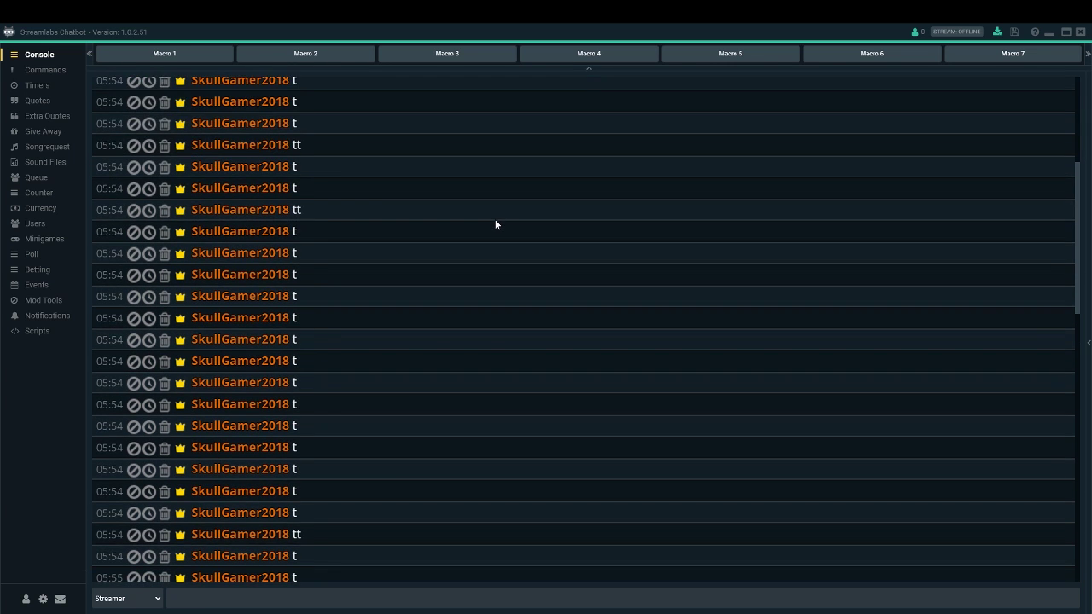
scroll(498, 231, down, 3)
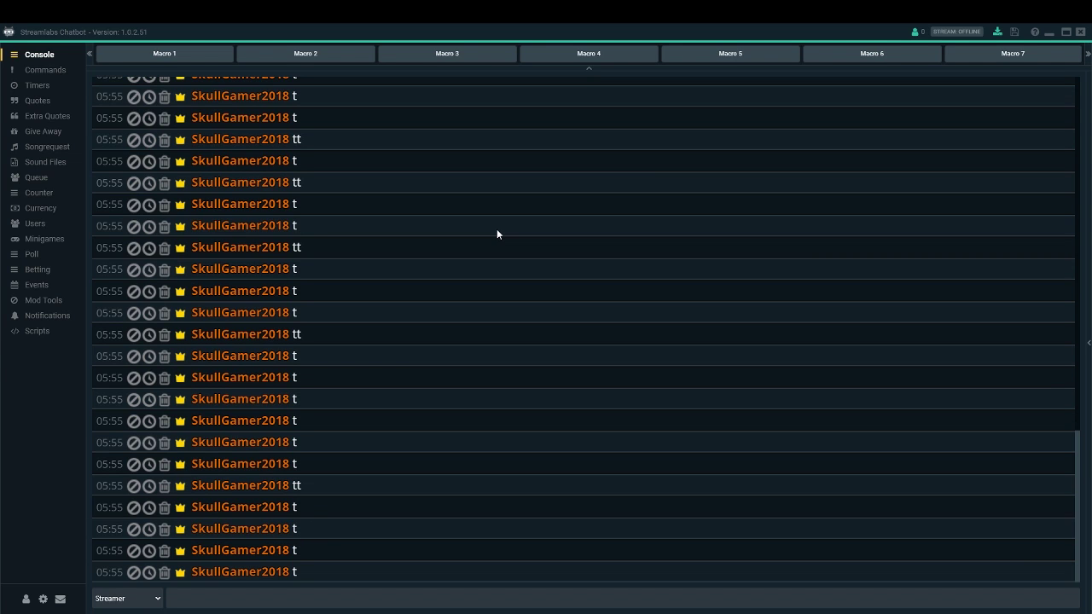
Step: Send a 'ttt' test message in chat as the streamer
click(254, 602)
text(ttt)
key(Return)
Step: Change the sender from Streamer to Bot and send 'hi' to chat
click(157, 599)
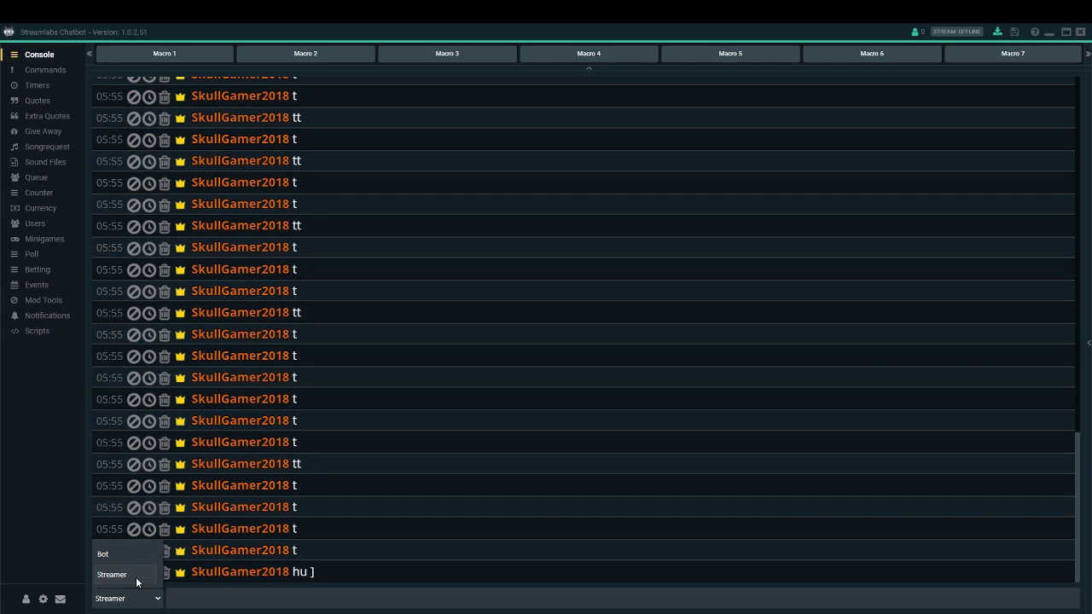
click(124, 557)
click(224, 605)
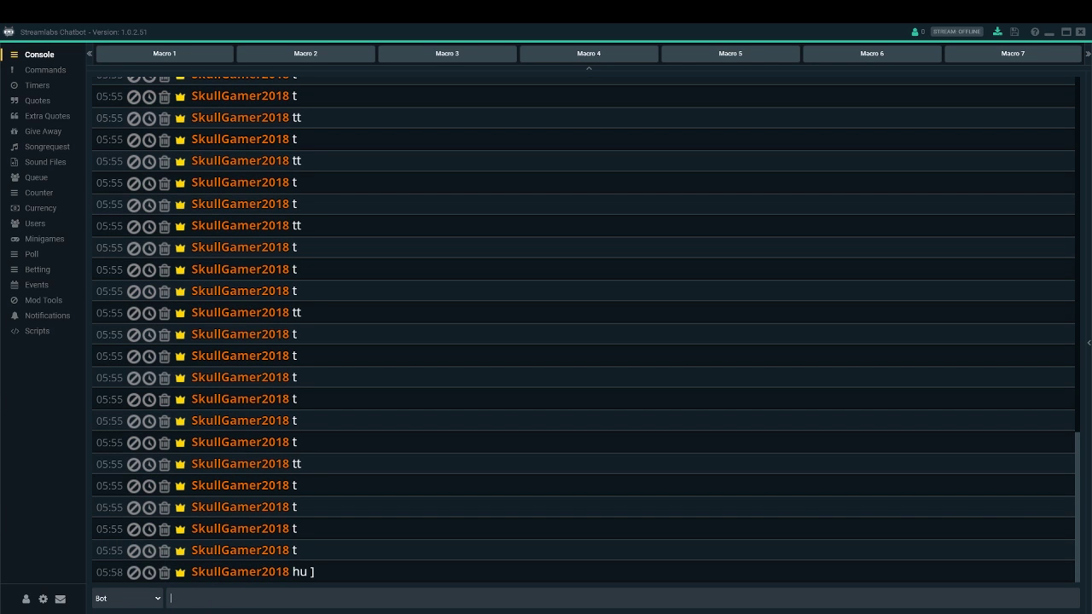
text(hi)
key(Return)
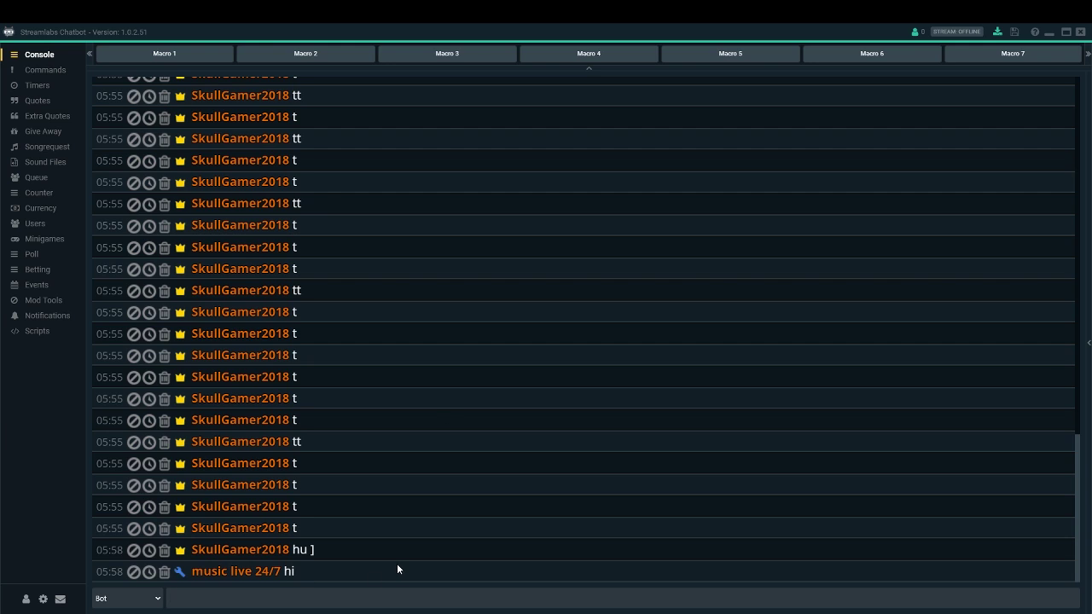
mouse_move(404, 612)
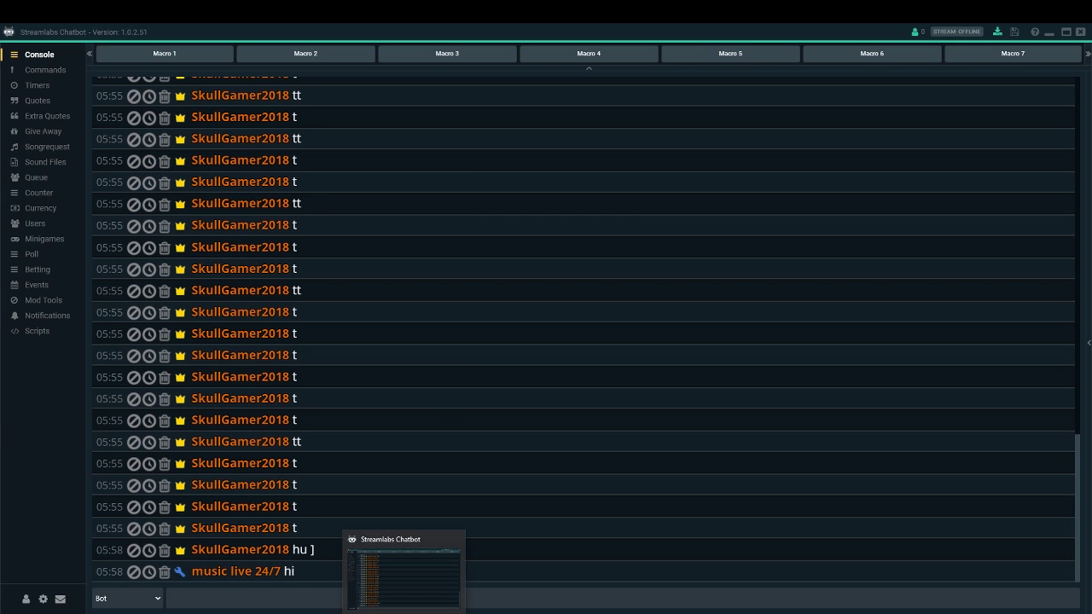